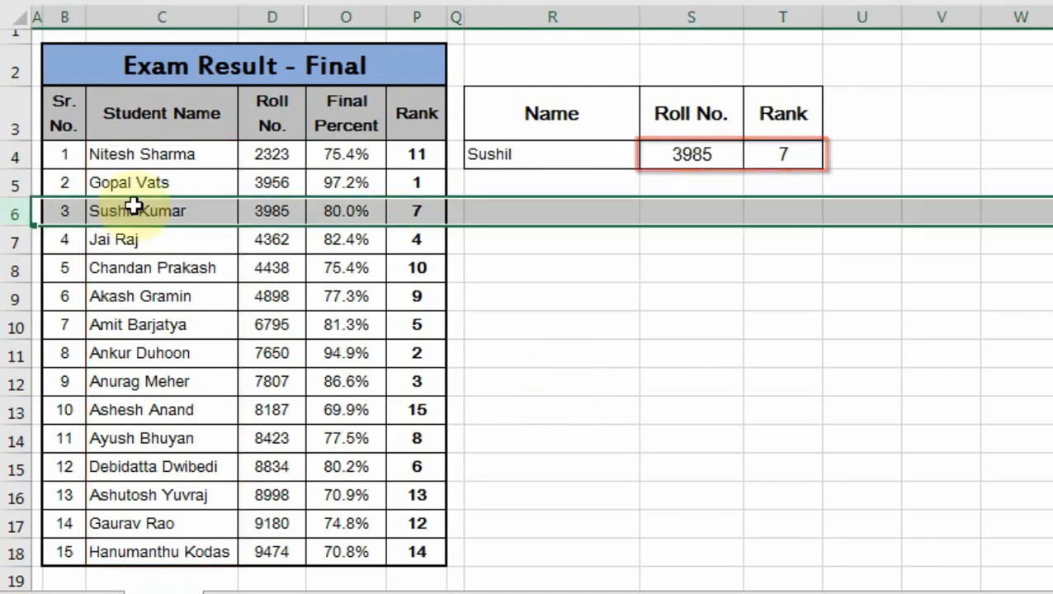
Step: Change the last digit of the third student's roll number in cell D6 to 6
{"action": "left_click", "coordinate": [134, 206]}
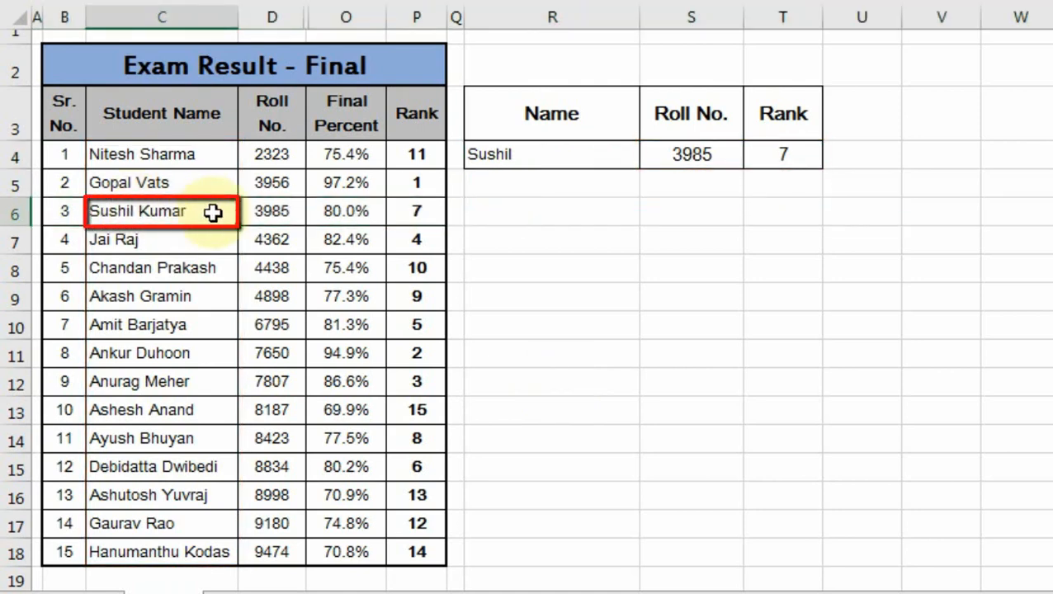
{"action": "left_click", "coordinate": [491, 156]}
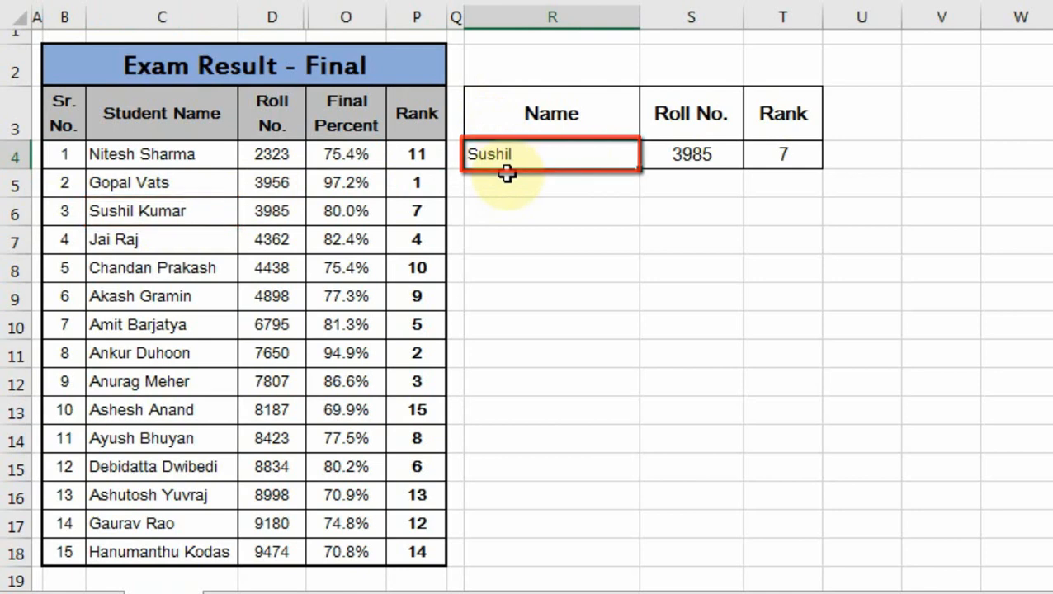
{"action": "left_click", "coordinate": [238, 211]}
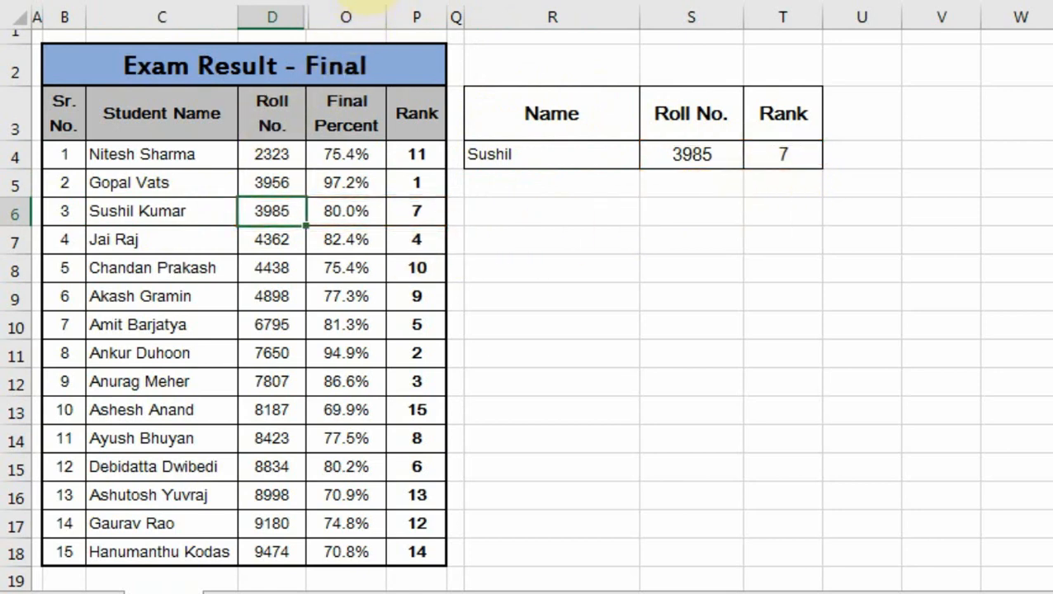
{"action": "key", "text": "F2"}
{"action": "key", "text": "BackSpace"}
{"action": "type", "text": "6"}
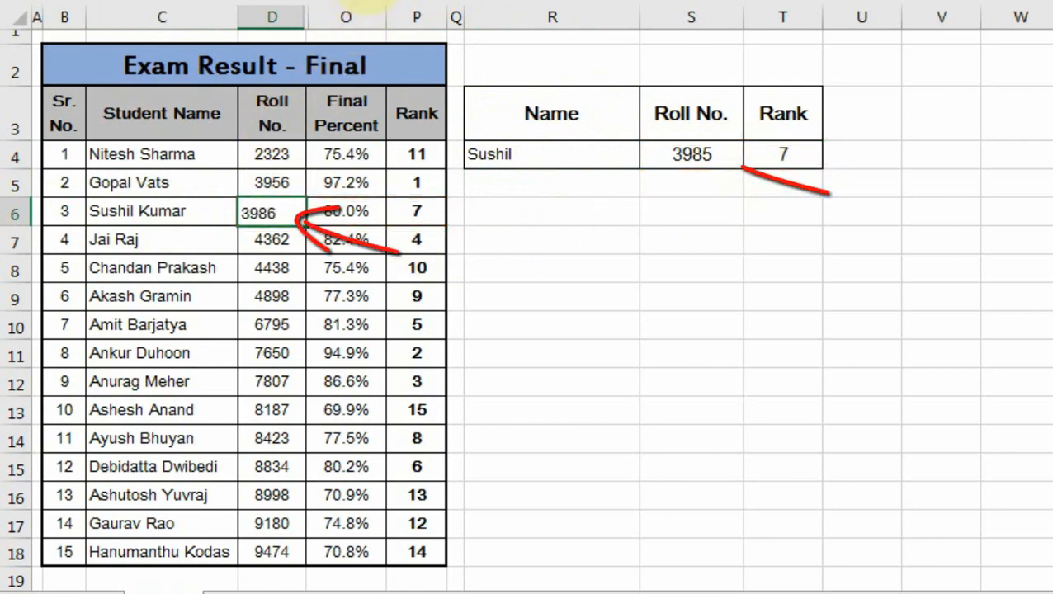
{"action": "key", "text": "Return"}
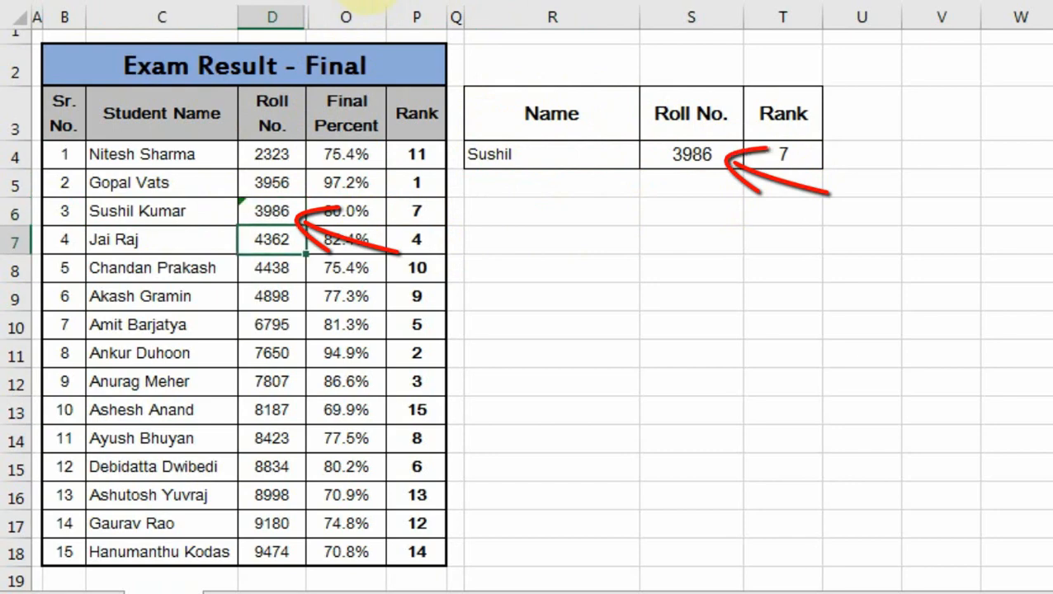
Step: Set the third student's rank in cell P6 to 8
{"action": "left_click", "coordinate": [419, 221]}
{"action": "type", "text": "8"}
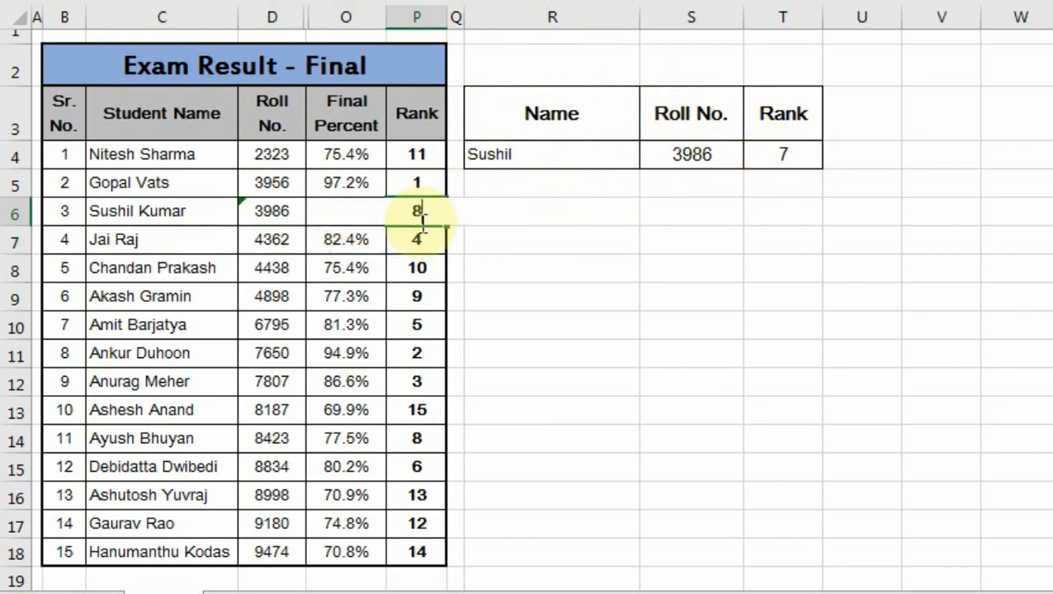
{"action": "key", "text": "Return"}
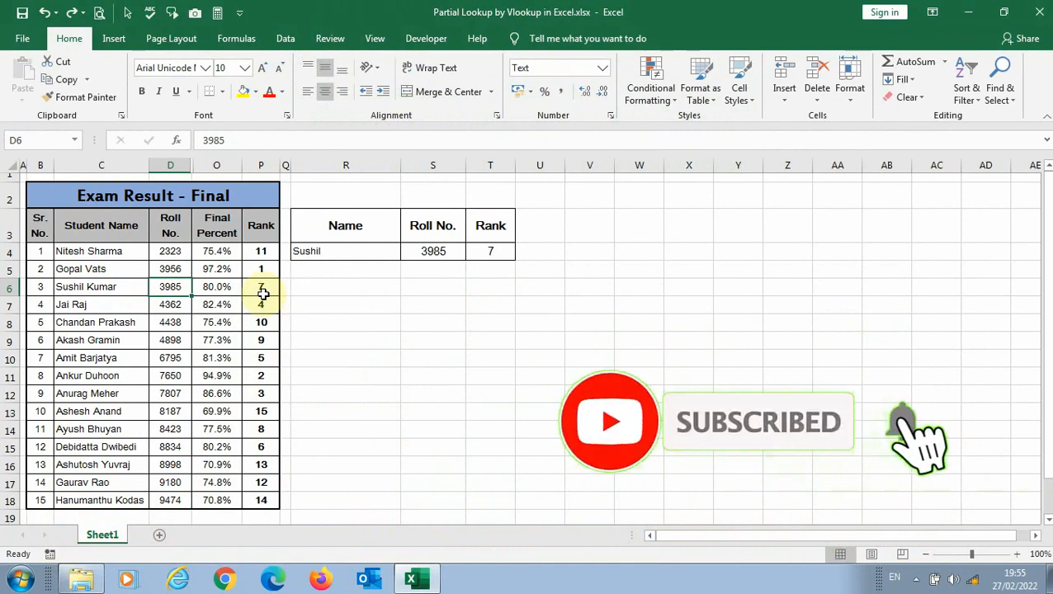
Step: Clear the existing Roll No. and Rank results in cells S4 and T4 of the lookup table
{"action": "left_click", "coordinate": [313, 298]}
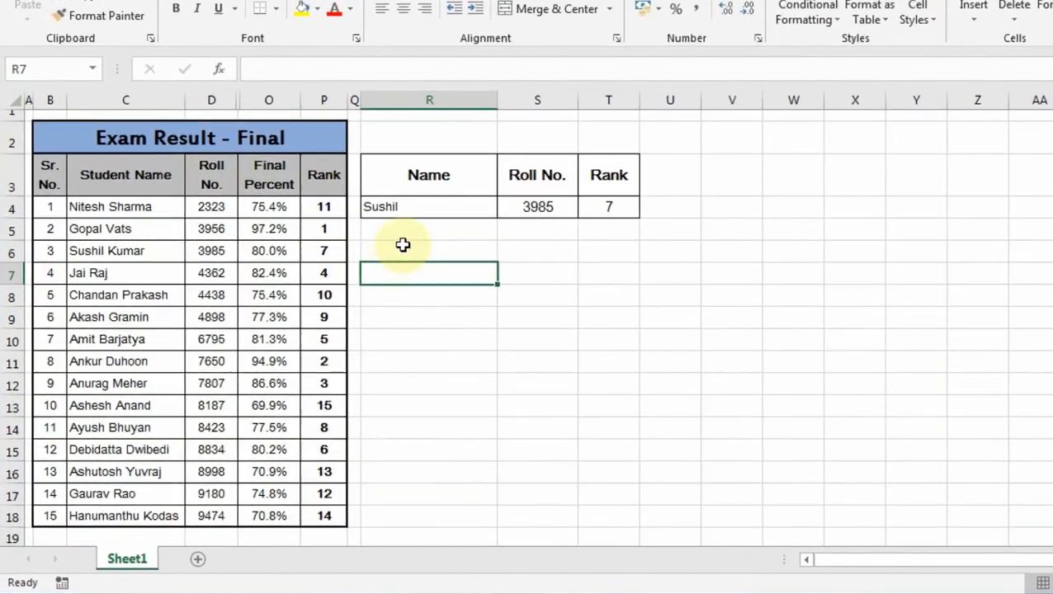
{"action": "left_click_drag", "start_coordinate": [416, 266], "coordinate": [475, 256]}
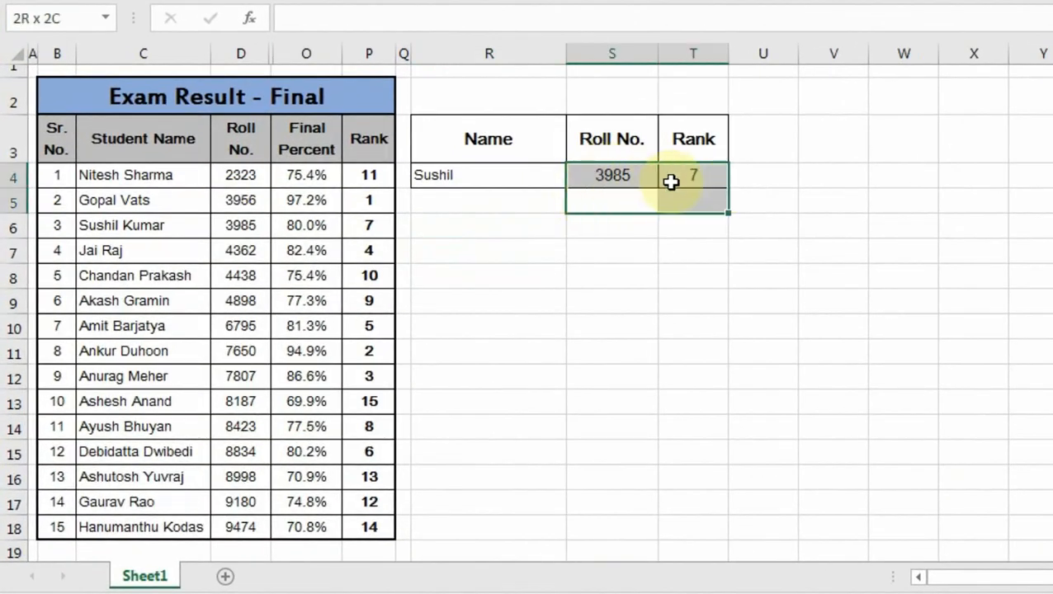
{"action": "left_click_drag", "start_coordinate": [670, 182], "coordinate": [671, 182]}
{"action": "key", "text": "Delete"}
Step: Start a VLOOKUP formula in cell S4 with $R4, only its column locked, as the lookup value
{"action": "left_click", "coordinate": [612, 175]}
{"action": "type", "text": "="}
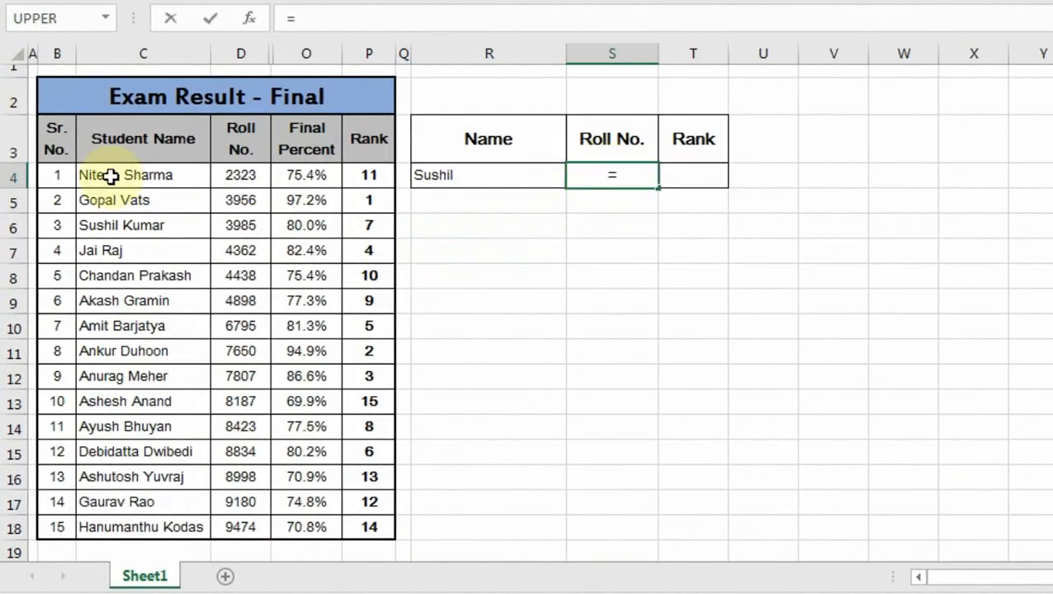
{"action": "type", "text": "vlo"}
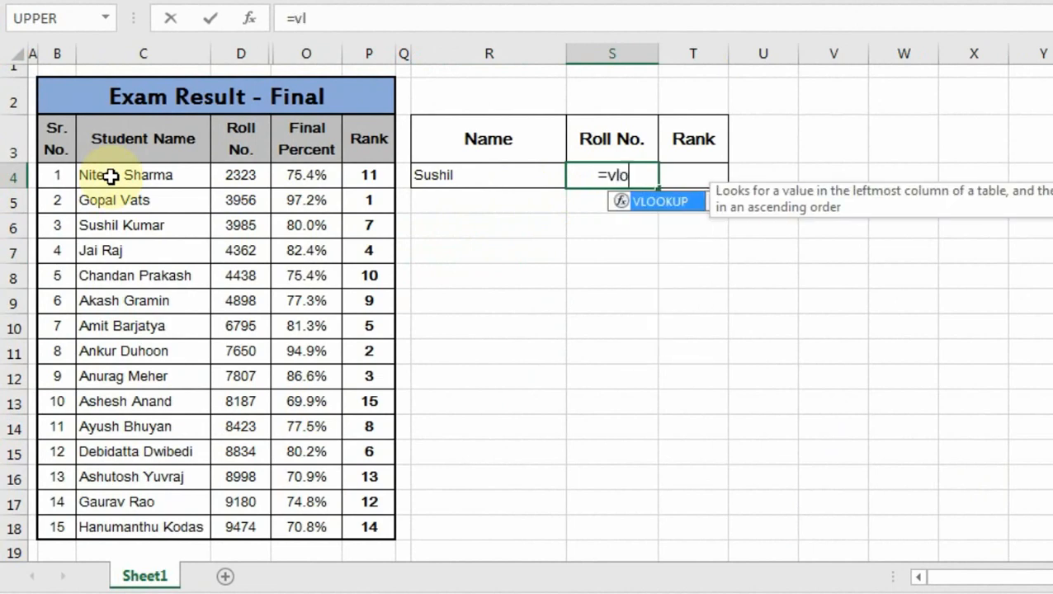
{"action": "key", "text": "Tab"}
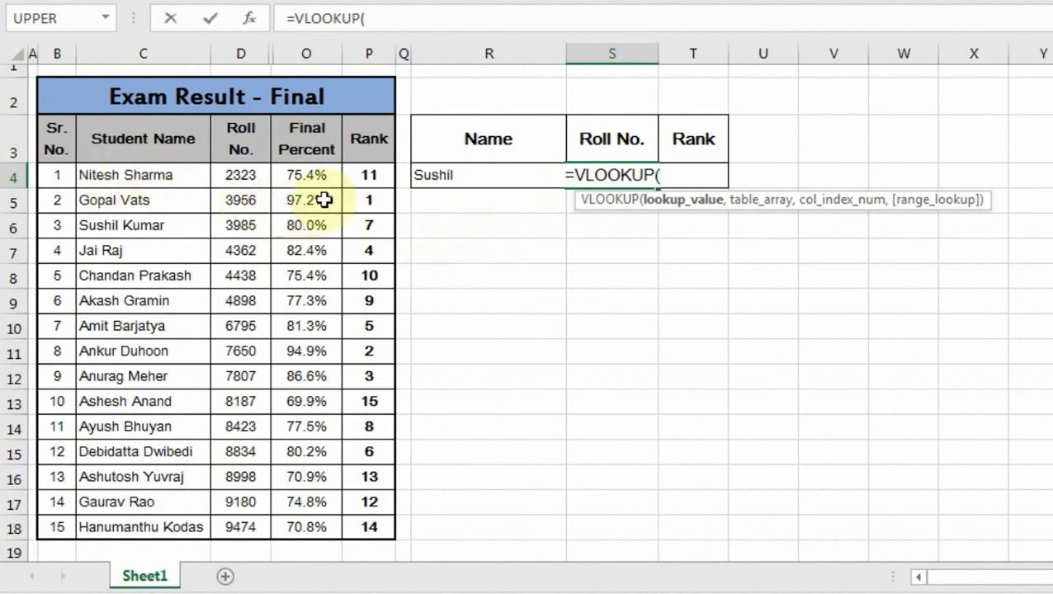
{"action": "left_click", "coordinate": [427, 176]}
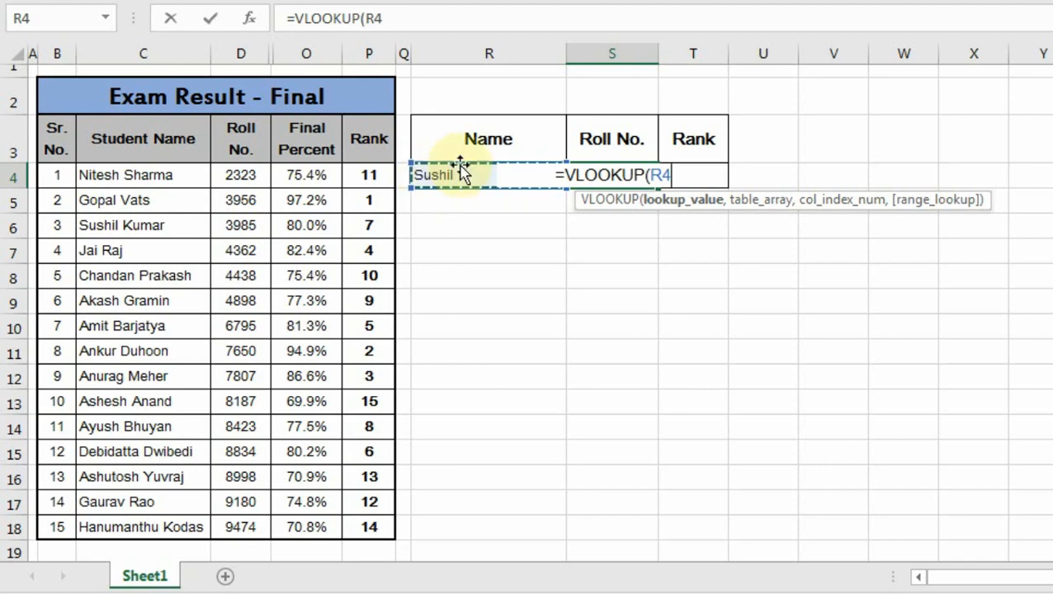
{"action": "key", "text": "F4"}
{"action": "key", "text": "F4"}
{"action": "key", "text": "F4"}
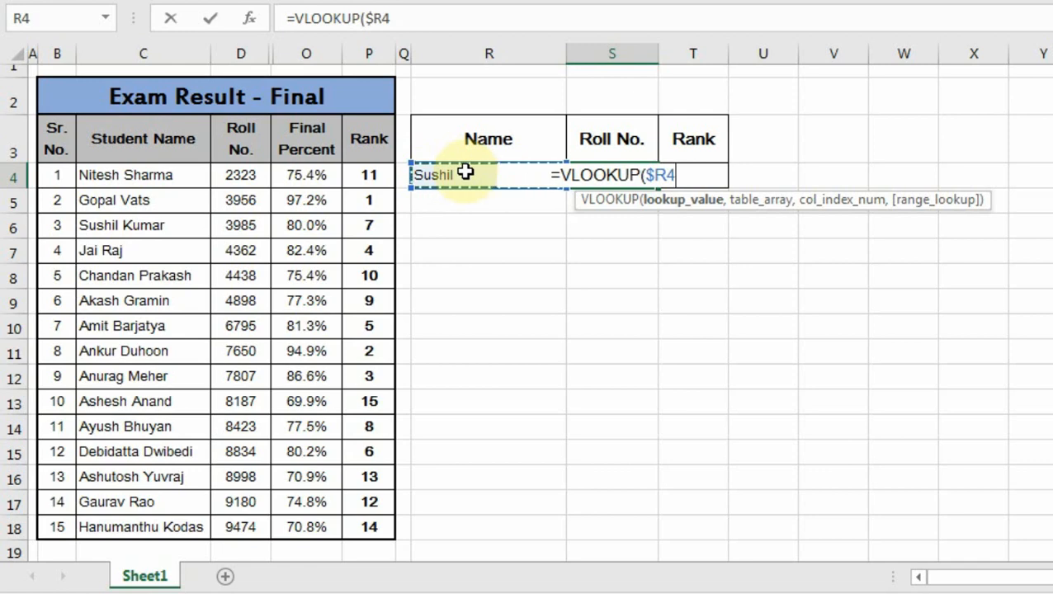
{"action": "type", "text": ","}
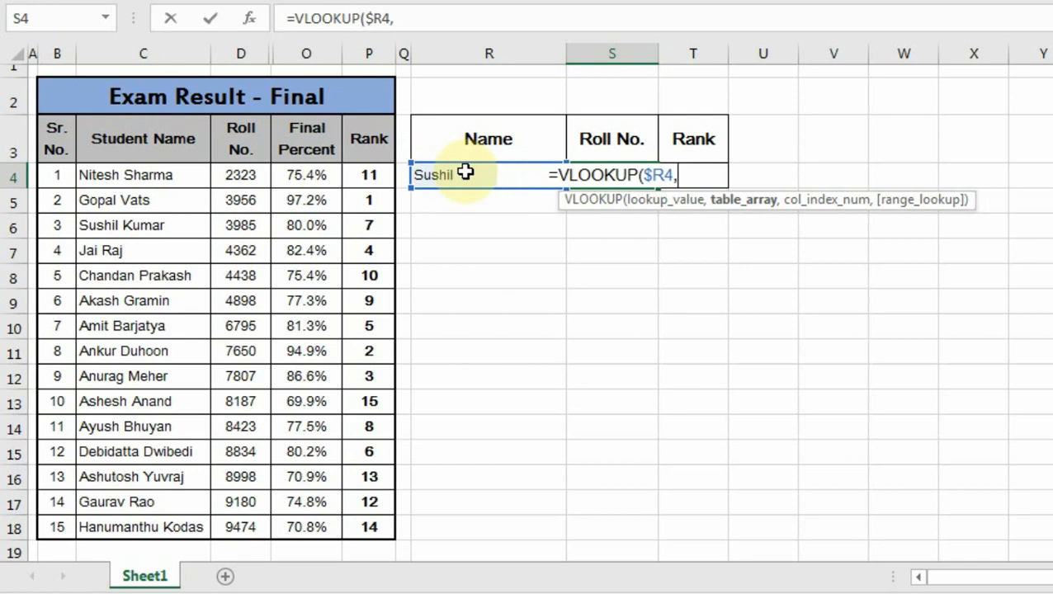
Step: Complete the VLOOKUP in S4 with table array $C$4:$P$18, column index 2 and 0 for an exact match
{"action": "left_click", "coordinate": [179, 177]}
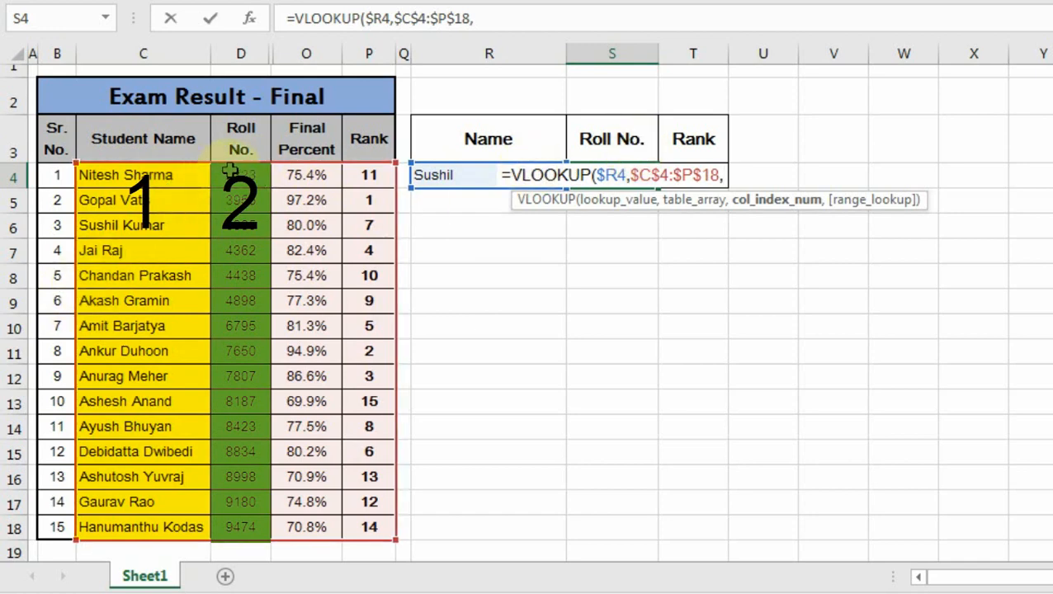
{"action": "type", "text": "2"}
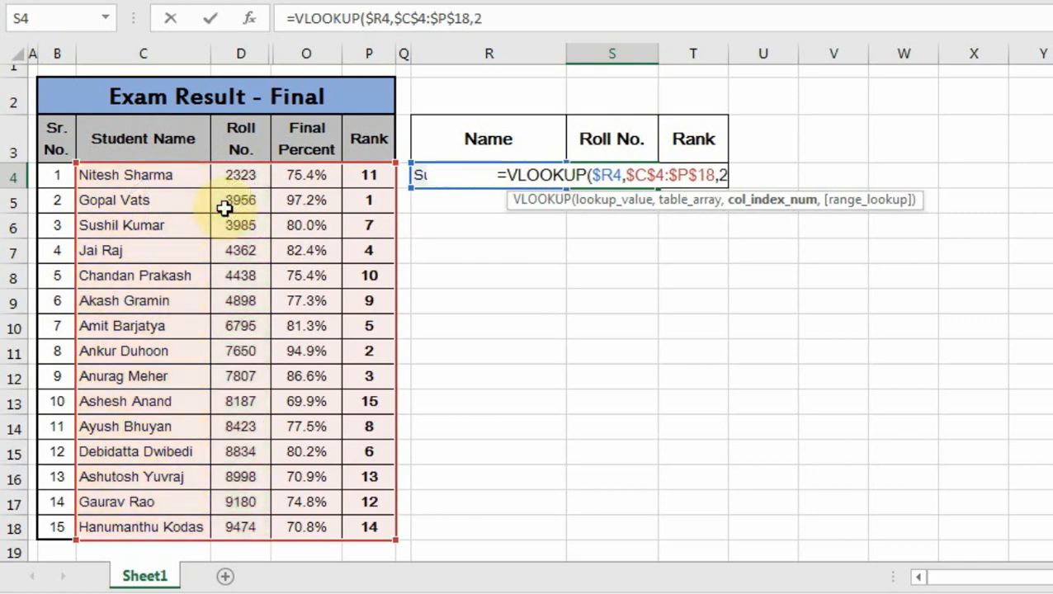
{"action": "type", "text": ","}
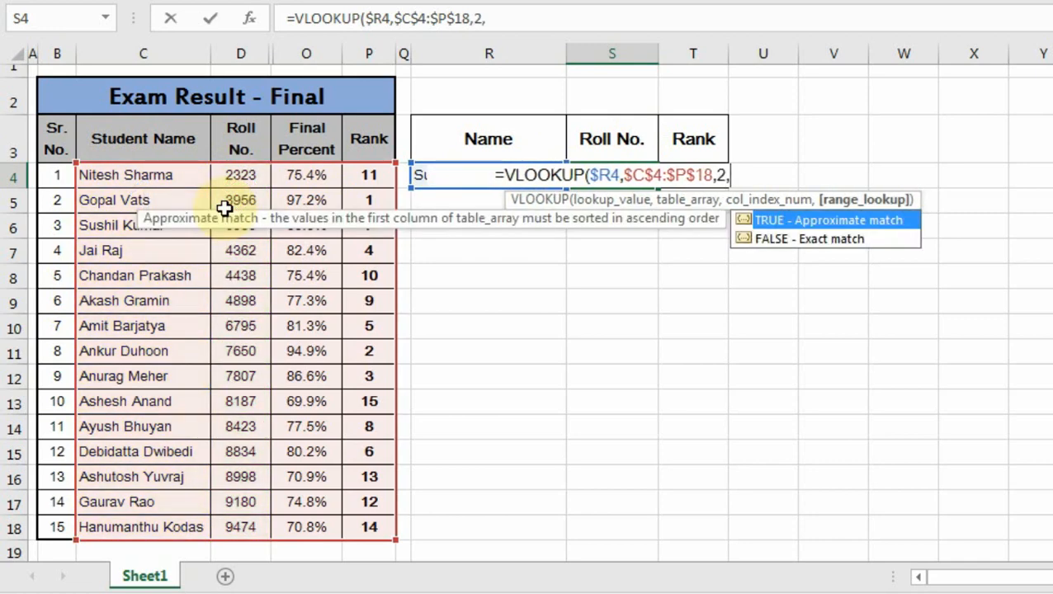
{"action": "type", "text": "0)"}
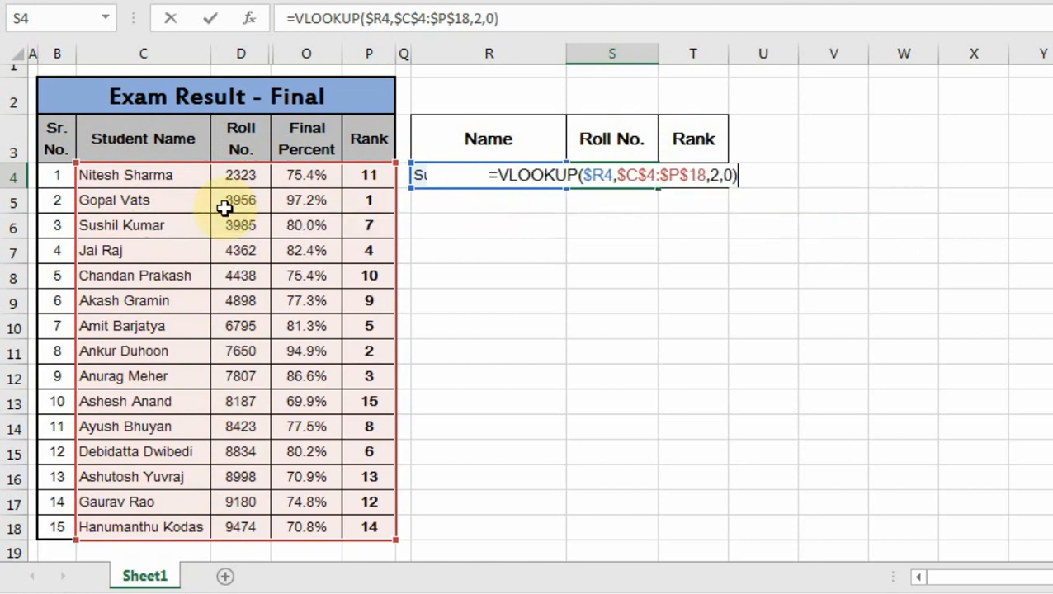
{"action": "key", "text": "Return"}
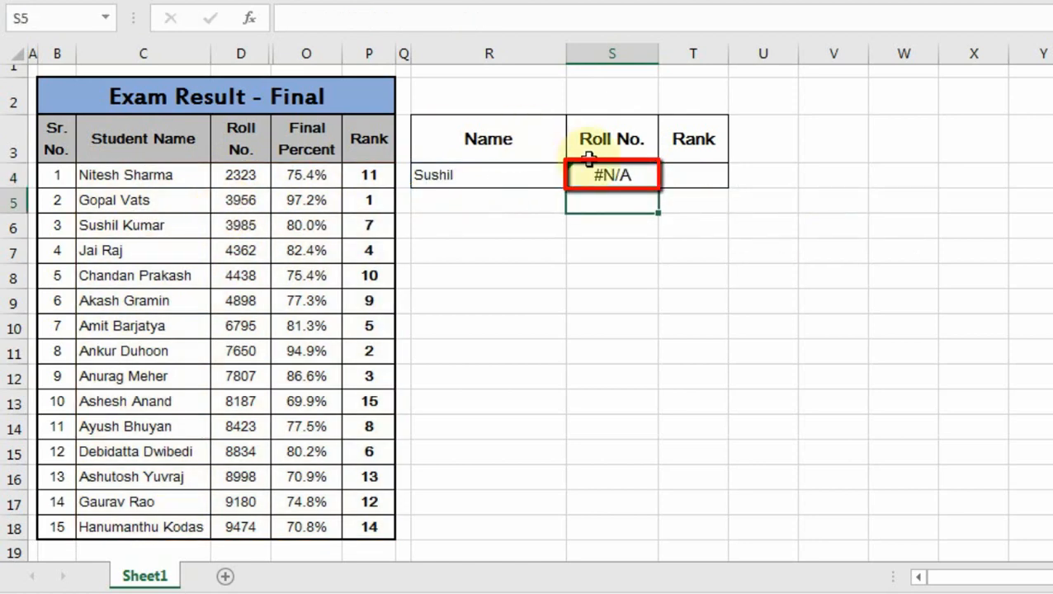
Step: Extend the partial name in cell R4 to the student's full name as listed in C6
{"action": "left_click", "coordinate": [605, 172]}
{"action": "left_click", "coordinate": [456, 176]}
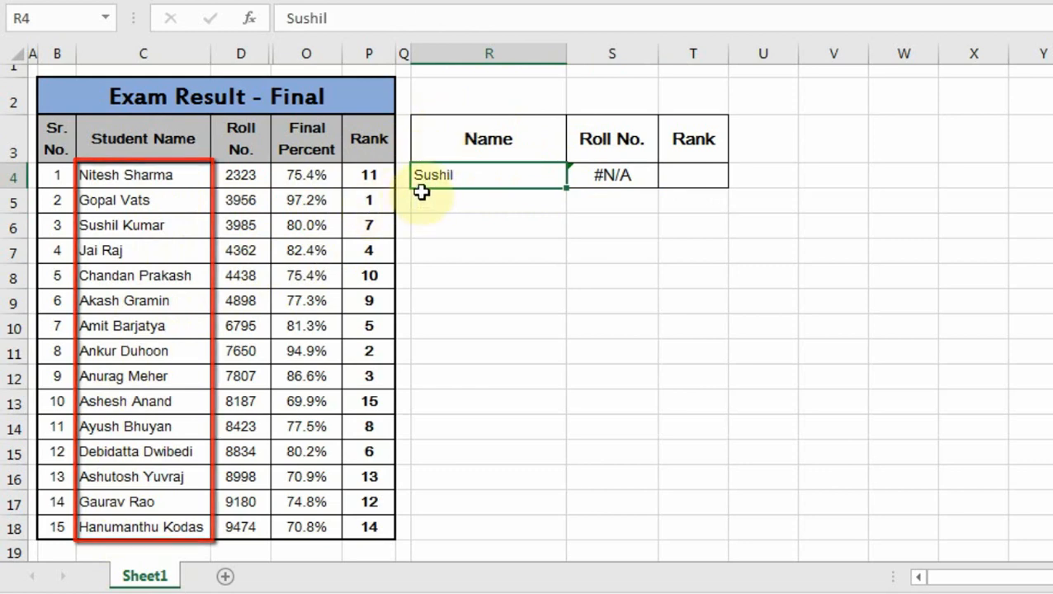
{"action": "double_click", "coordinate": [492, 170]}
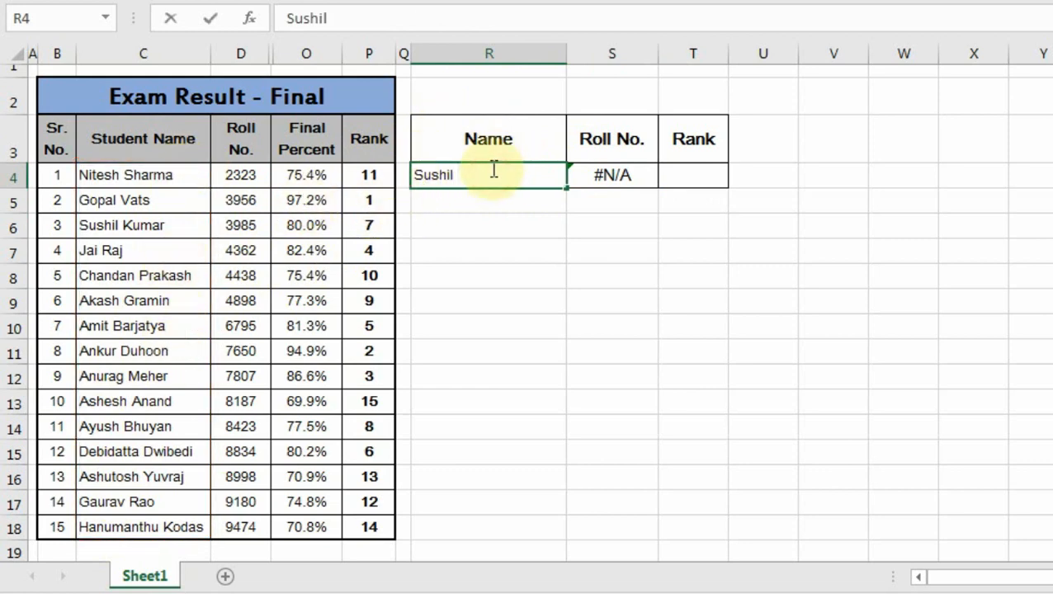
{"action": "type", "text": "Kumar"}
{"action": "key", "text": "Return"}
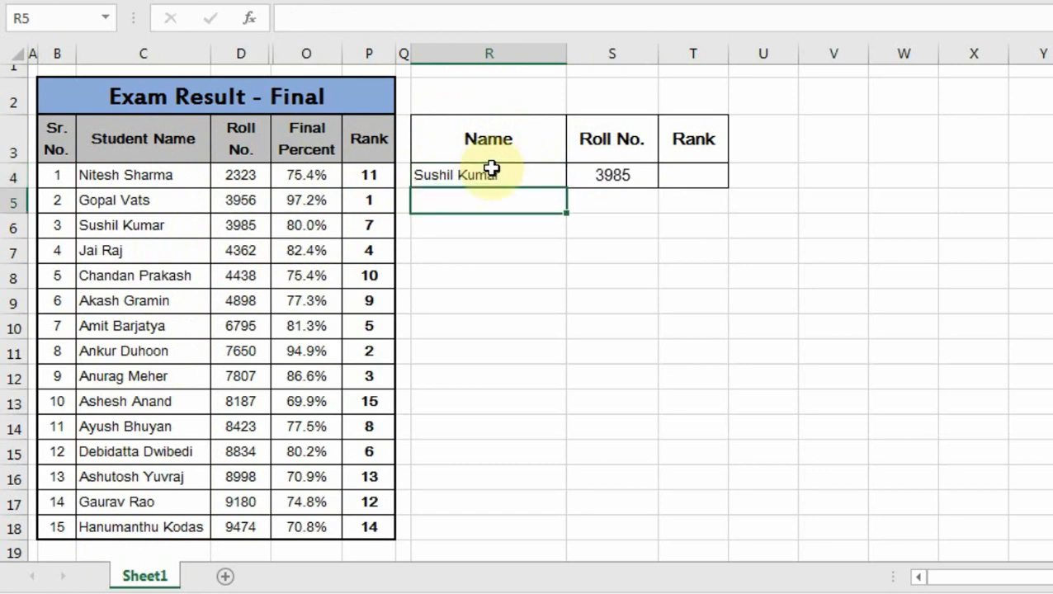
Step: Copy the VLOOKUP formula from S4 into the Rank cell T4 and set its column index to 14
{"action": "left_click", "coordinate": [596, 173]}
{"action": "left_click", "coordinate": [706, 175]}
{"action": "key", "text": "ctrl+r"}
{"action": "double_click", "coordinate": [481, 18]}
{"action": "type", "text": "14"}
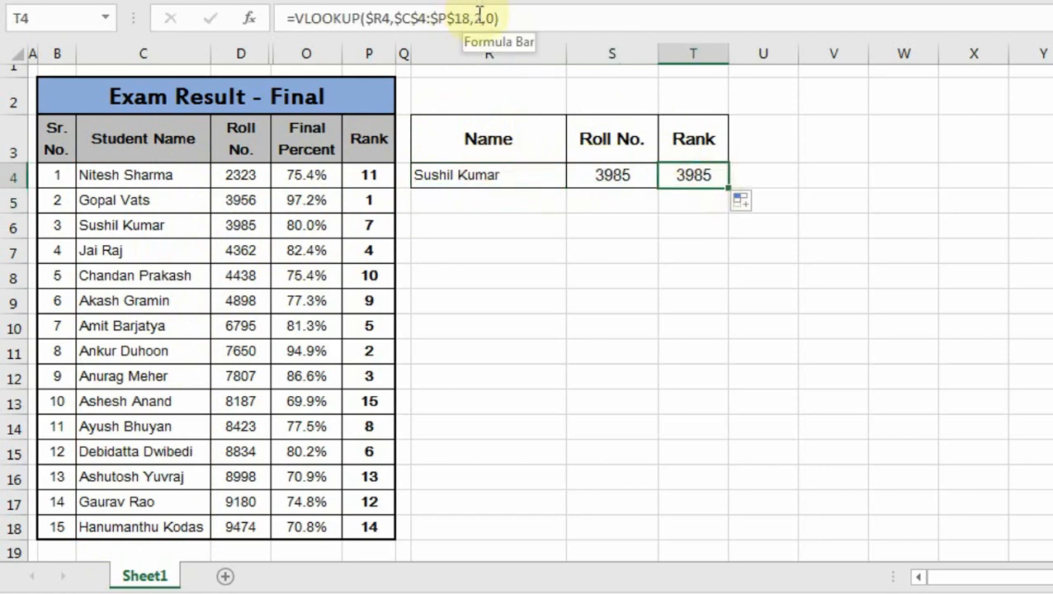
{"action": "key", "text": "Return"}
Step: Replace the name in cell R4 with the first listed student's full name
{"action": "left_click", "coordinate": [427, 179]}
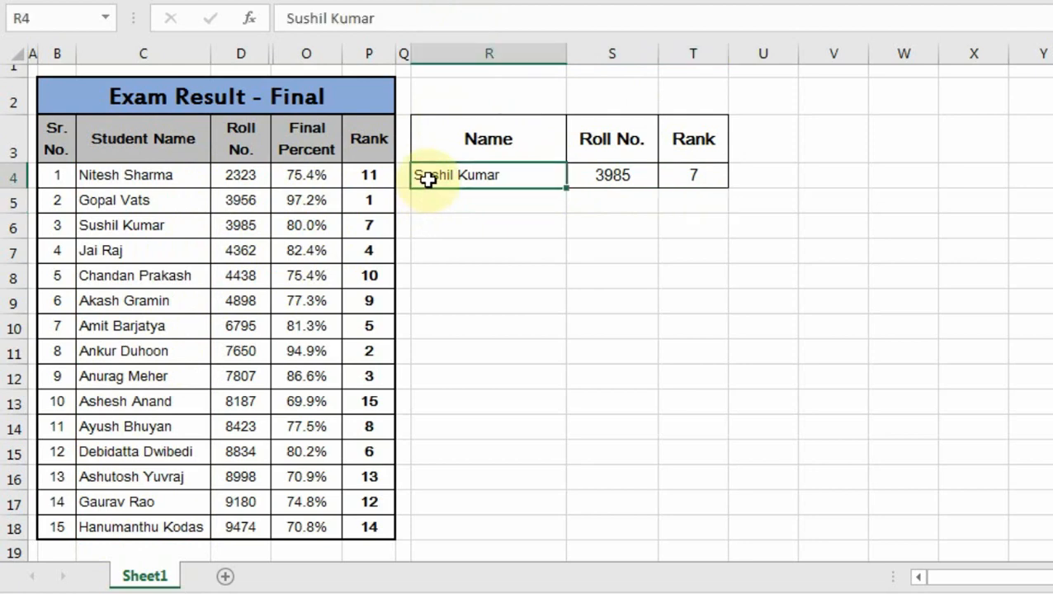
{"action": "type", "text": "Nitesh Sharma"}
{"action": "key", "text": "Return"}
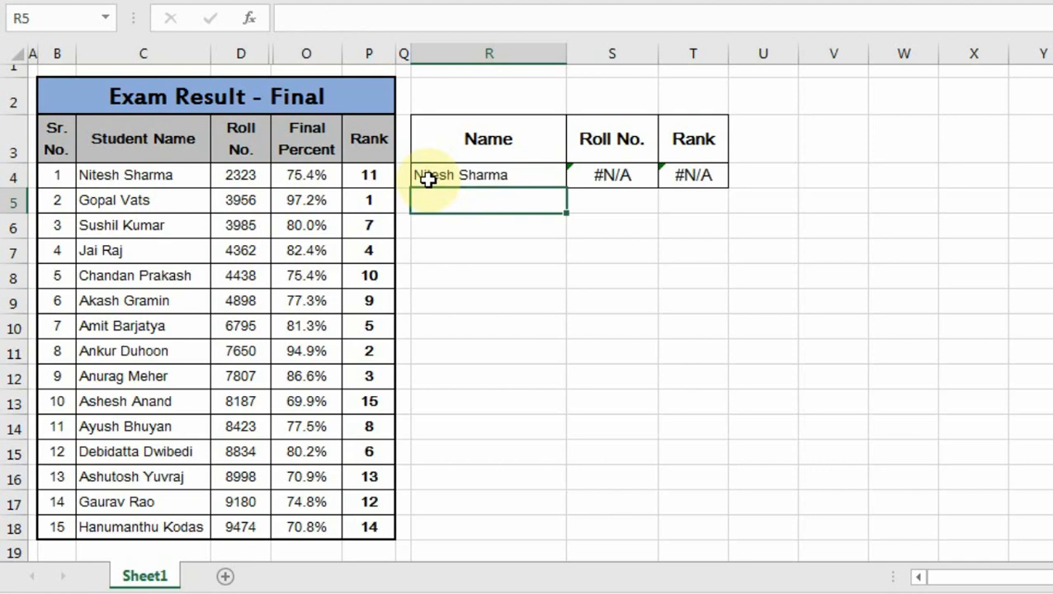
Step: Inspect the name in C4 for a trailing space and add a matching trailing space to the name in R4
{"action": "double_click", "coordinate": [195, 177]}
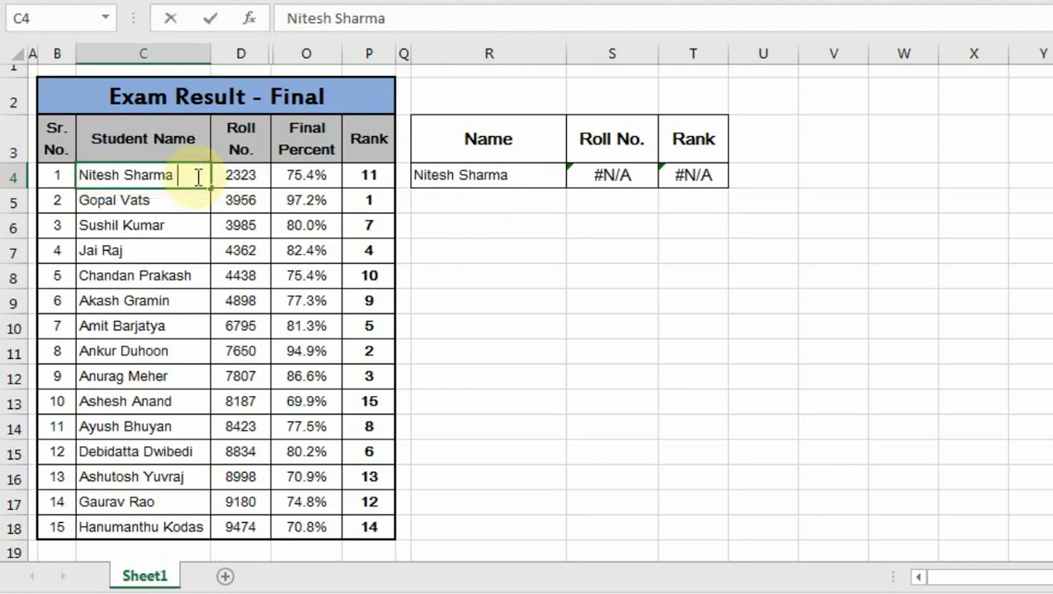
{"action": "left_click", "coordinate": [532, 175]}
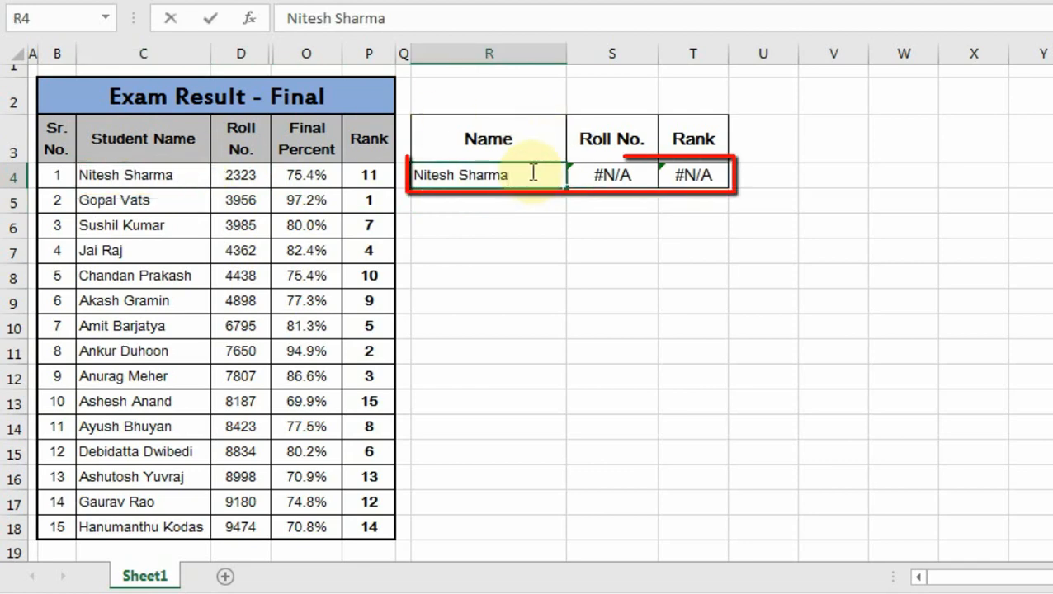
{"action": "key", "text": "Return"}
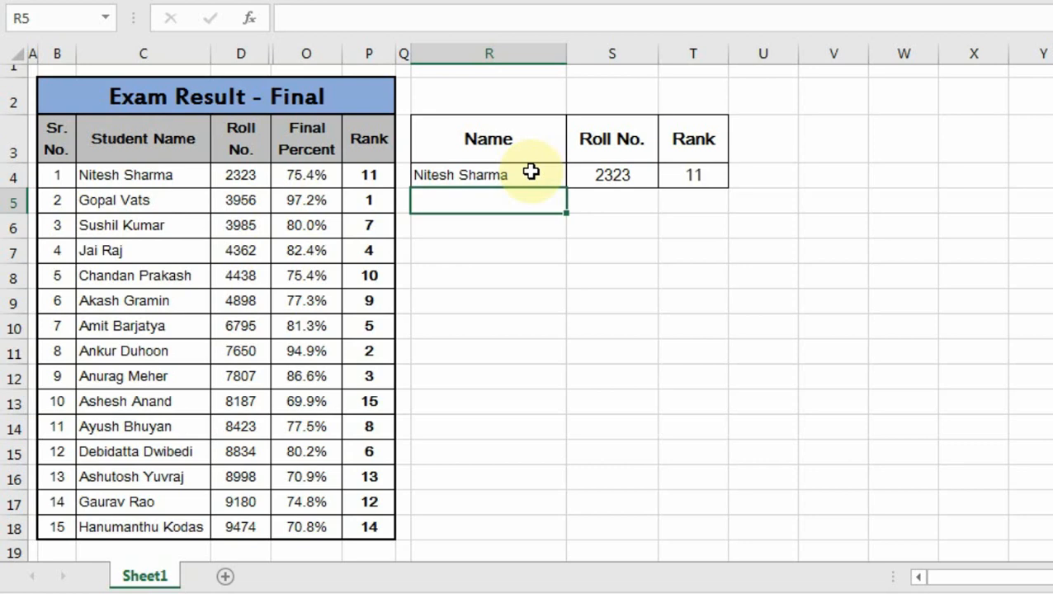
Step: Remove the surname and trailing space from cell R4, keeping only the student's first name
{"action": "left_click", "coordinate": [530, 172]}
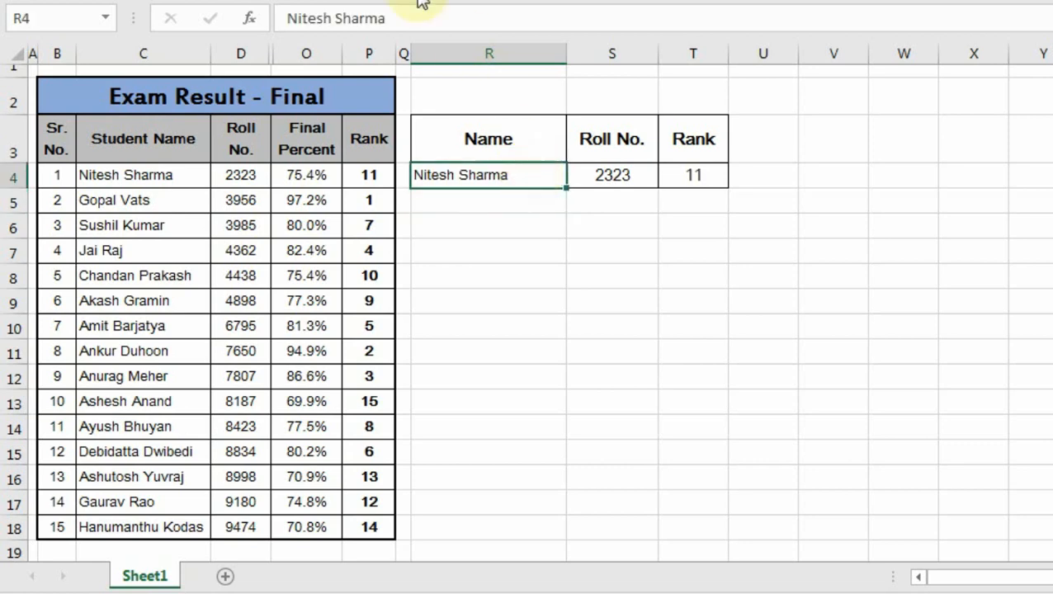
{"action": "left_click_drag", "start_coordinate": [332, 10], "coordinate": [413, 16]}
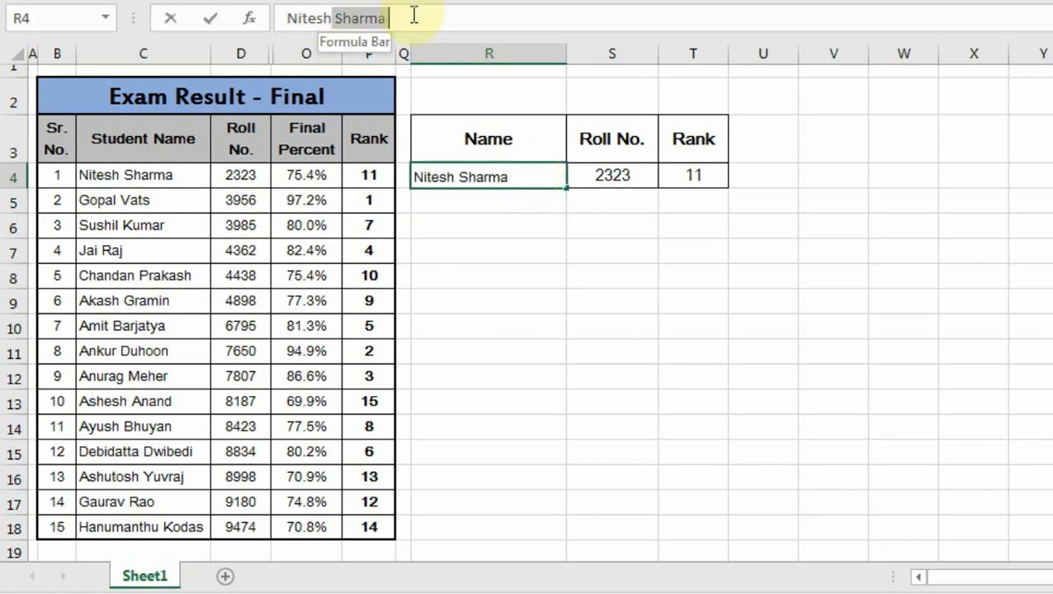
{"action": "key", "text": "BackSpace"}
{"action": "key", "text": "Return"}
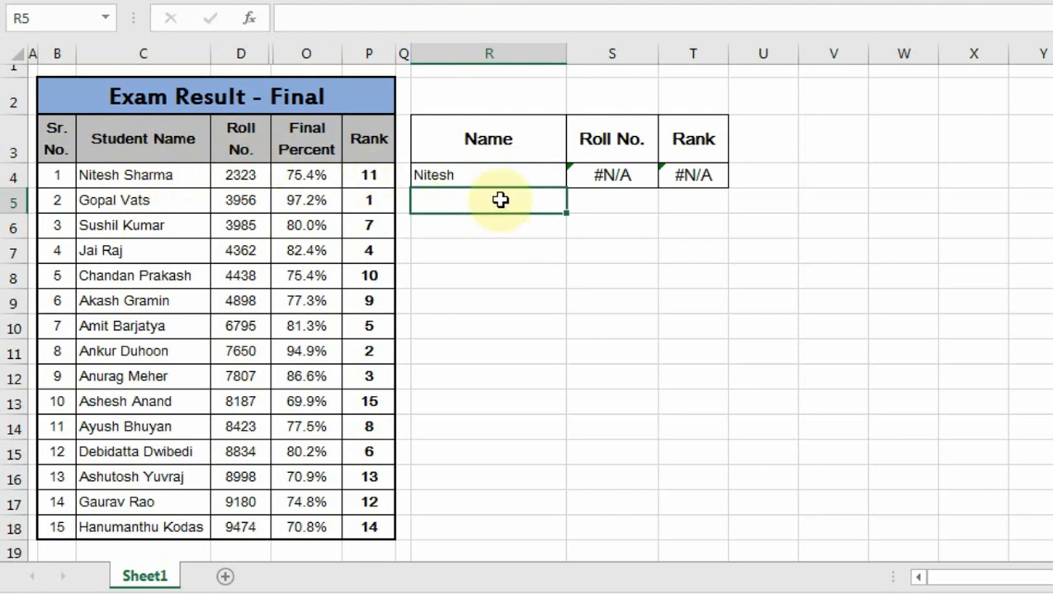
Step: Append the wildcard &"*" to the lookup value $R4 in the Roll No. cell's VLOOKUP formula in S4
{"action": "left_click", "coordinate": [594, 173]}
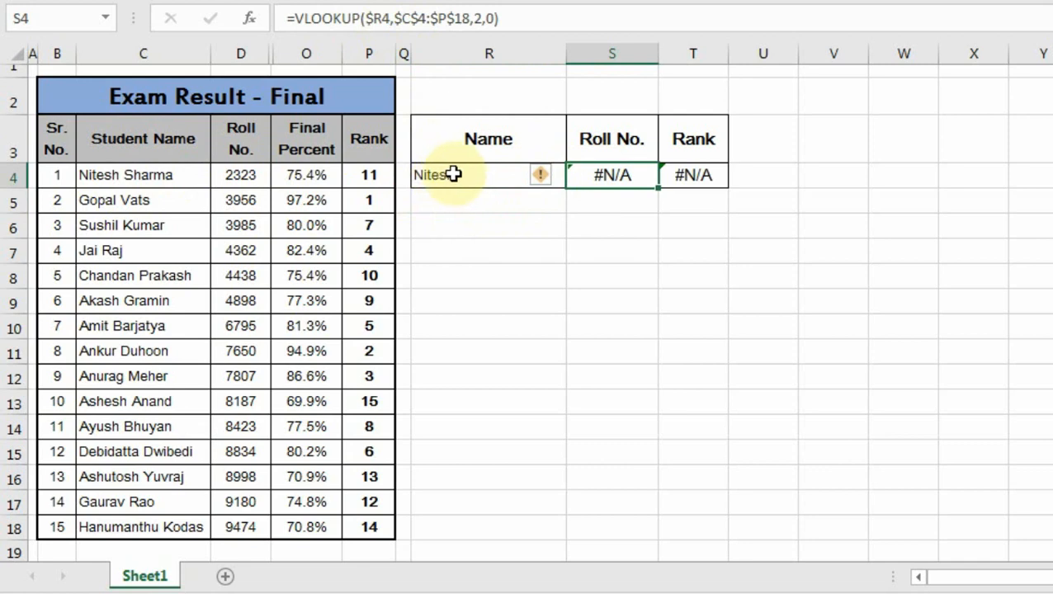
{"action": "left_click", "coordinate": [392, 17]}
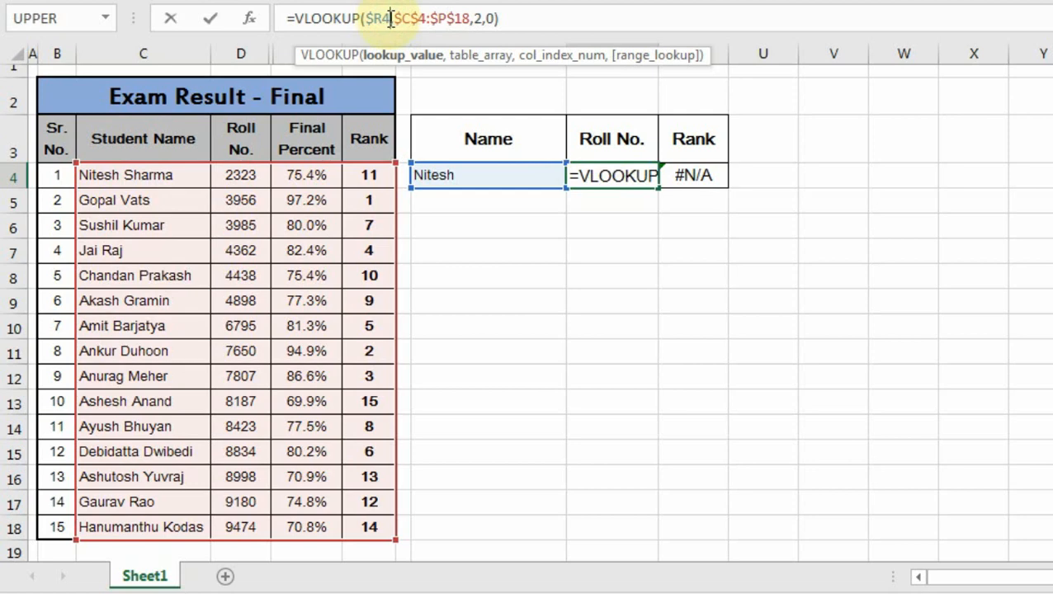
{"action": "type", "text": ","}
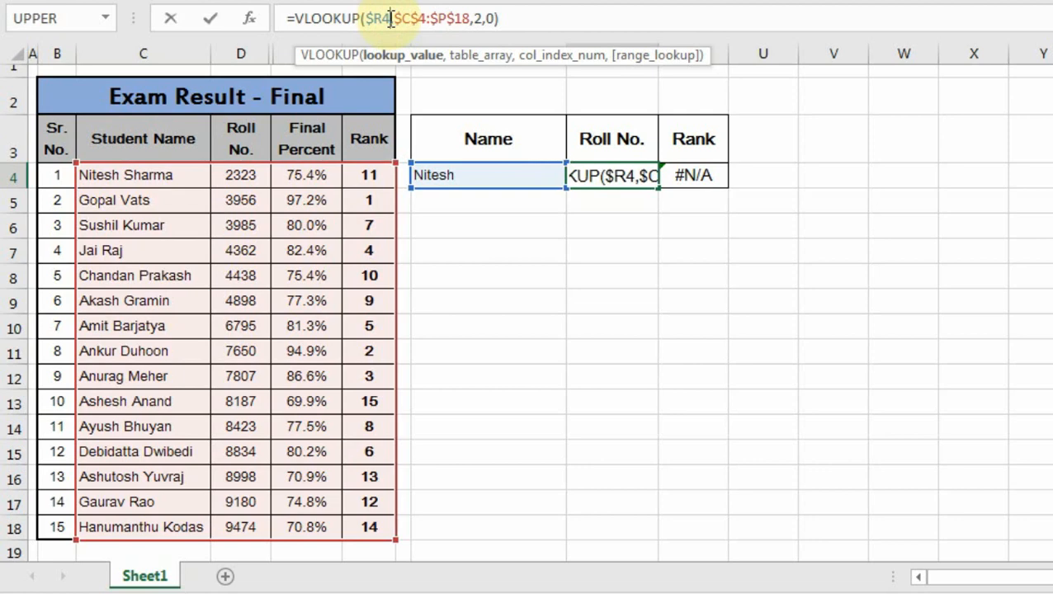
{"action": "type", "text": "&\""}
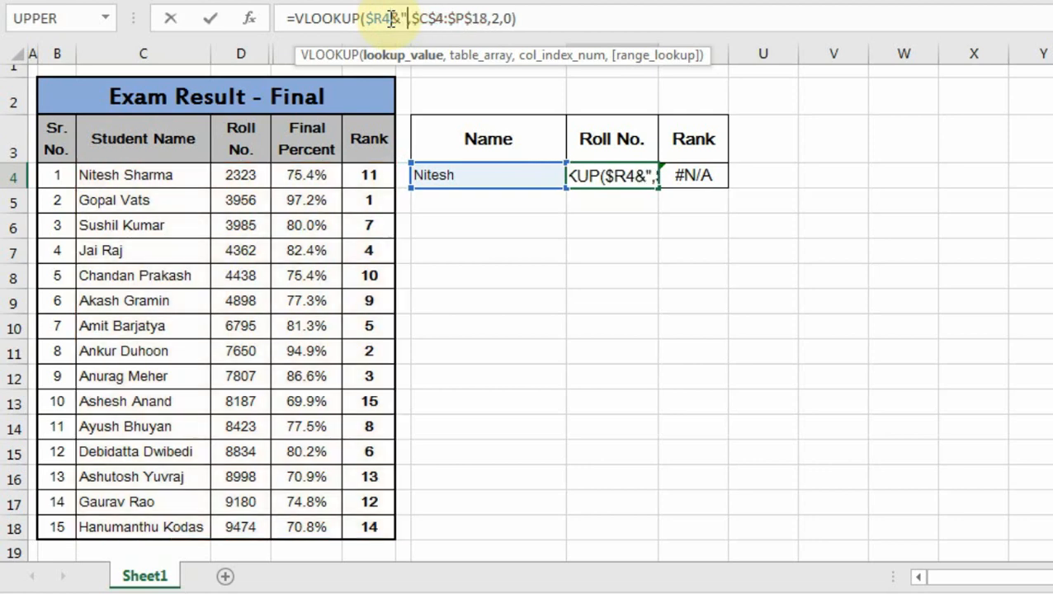
{"action": "type", "text": "*\""}
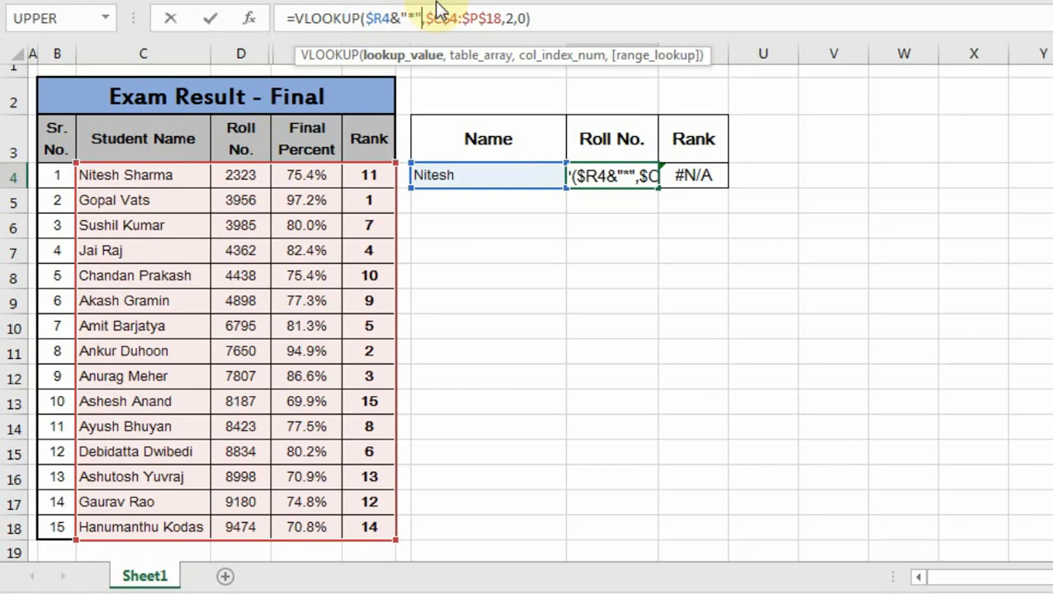
{"action": "key", "text": "Return"}
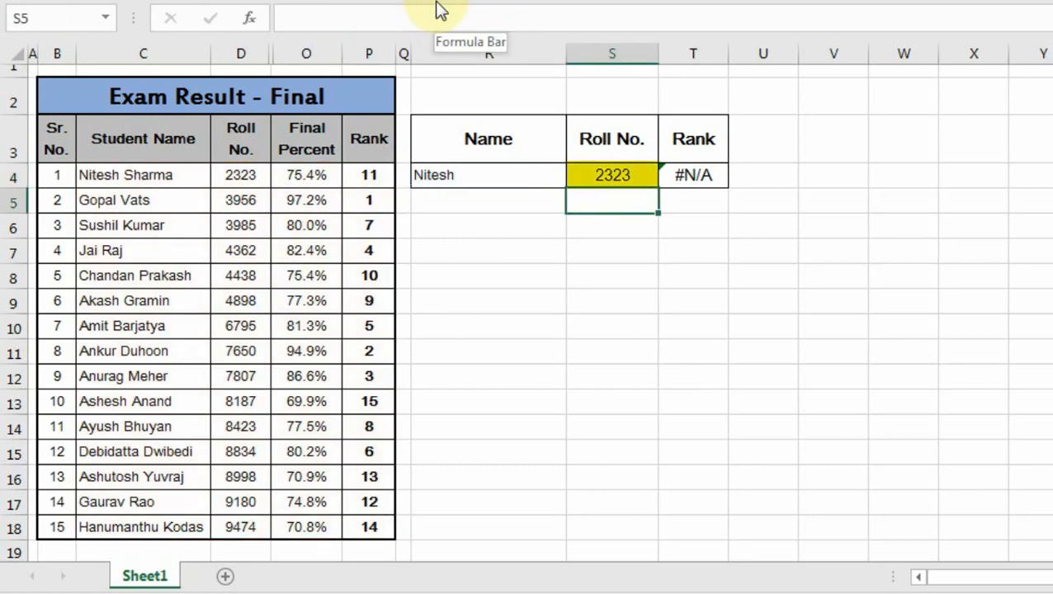
Step: Copy the trailing-wildcard VLOOKUP from S4 into the Rank cell T4 and set its column index to 14
{"action": "left_click", "coordinate": [637, 183]}
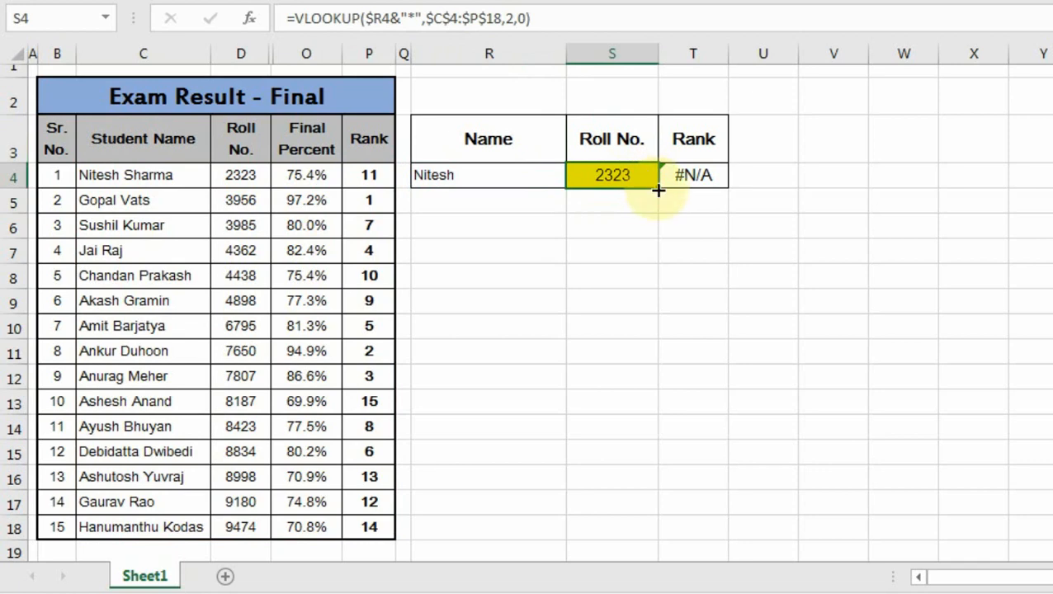
{"action": "left_click_drag", "start_coordinate": [698, 188], "coordinate": [700, 179]}
{"action": "left_click", "coordinate": [700, 177]}
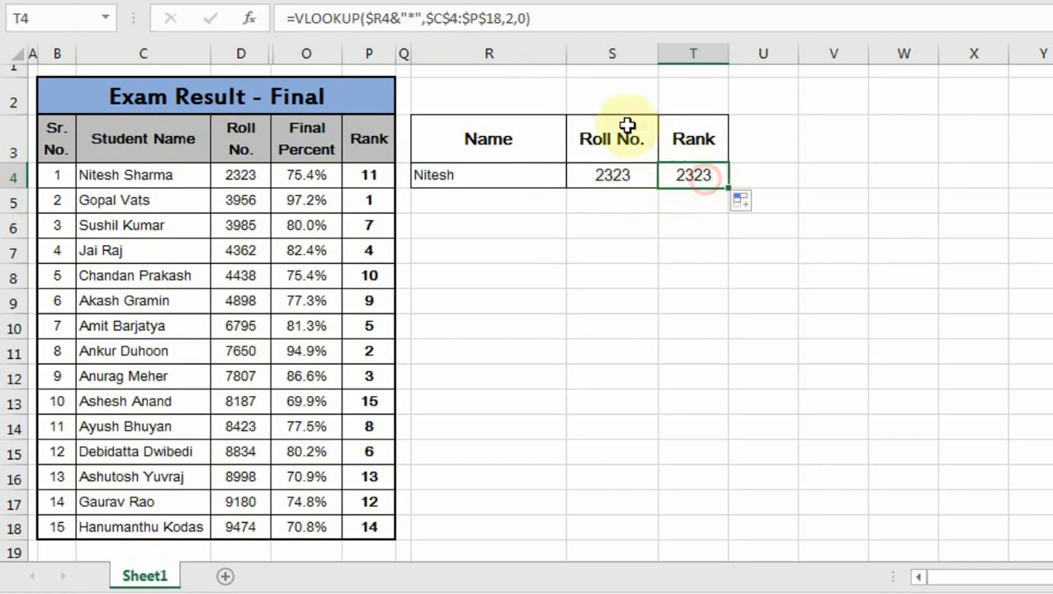
{"action": "left_click", "coordinate": [514, 17]}
{"action": "key", "text": "BackSpace"}
{"action": "type", "text": "14"}
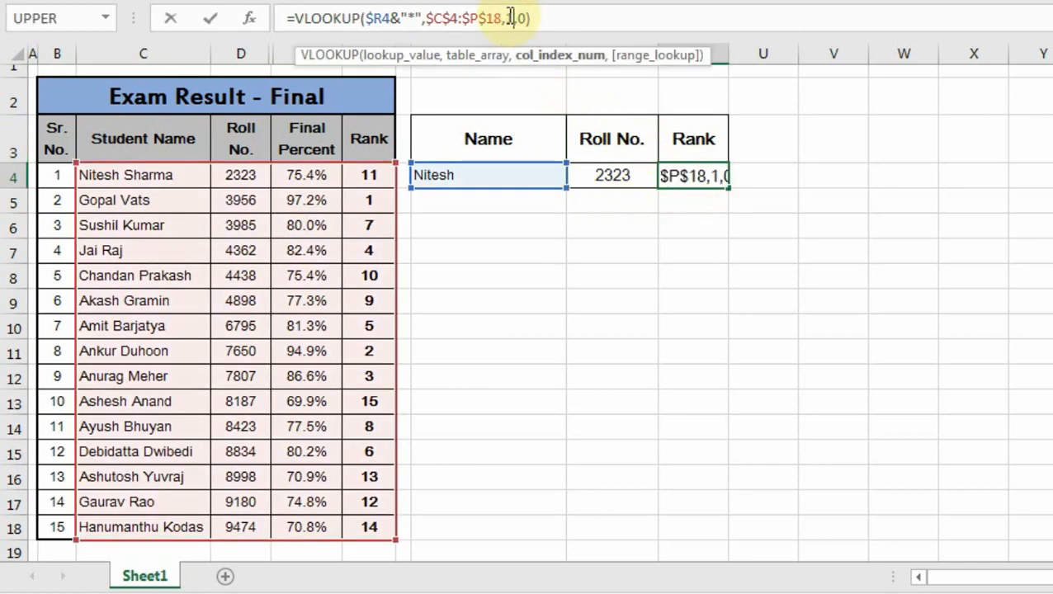
{"action": "key", "text": "Return"}
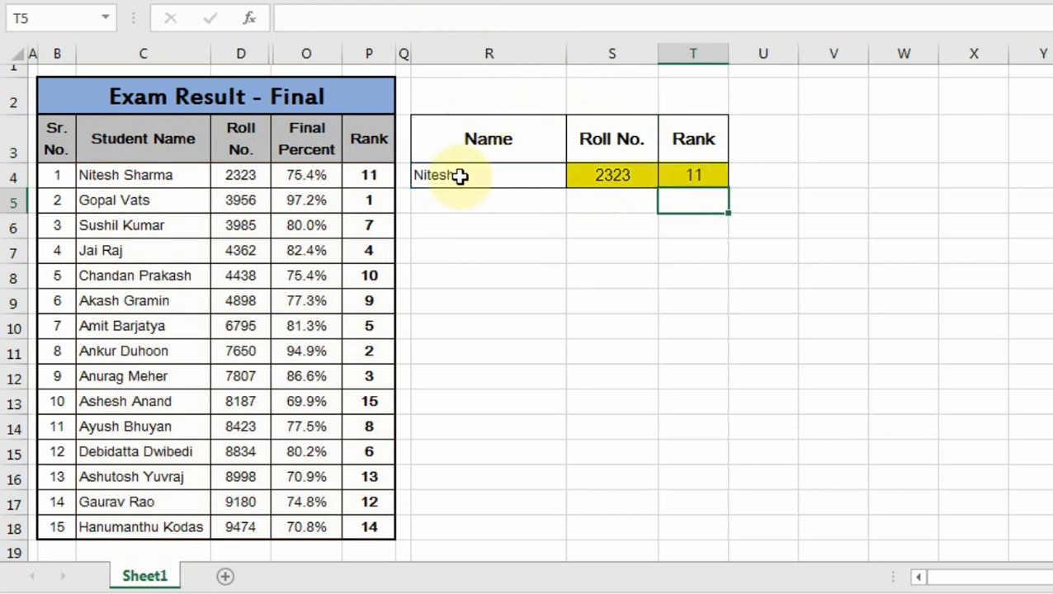
Step: Replace the name in R4 with the third listed student's first name and check the lookup formula in S4
{"action": "left_click", "coordinate": [461, 174]}
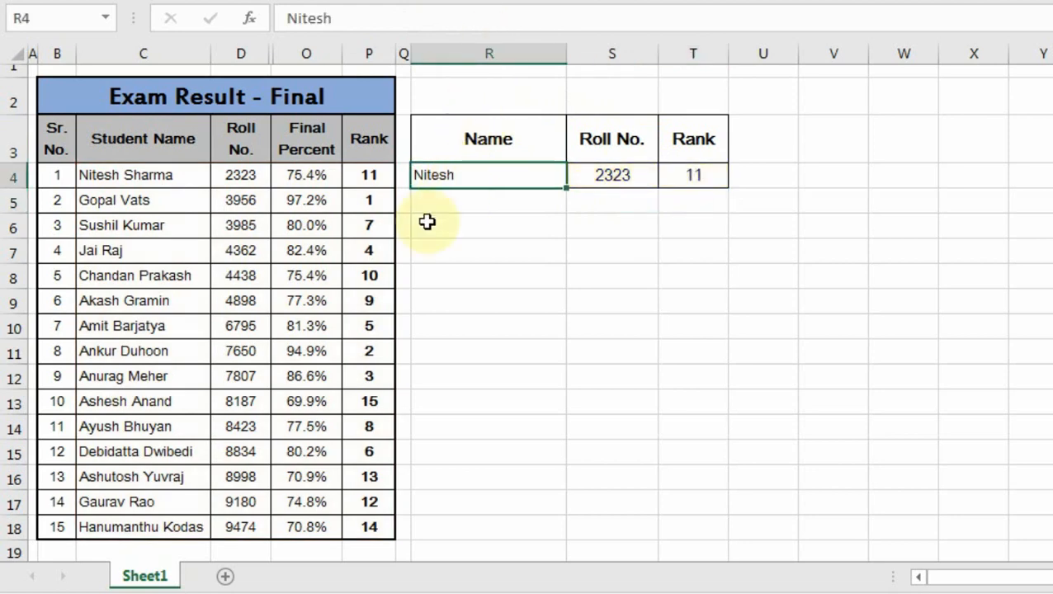
{"action": "type", "text": "Su"}
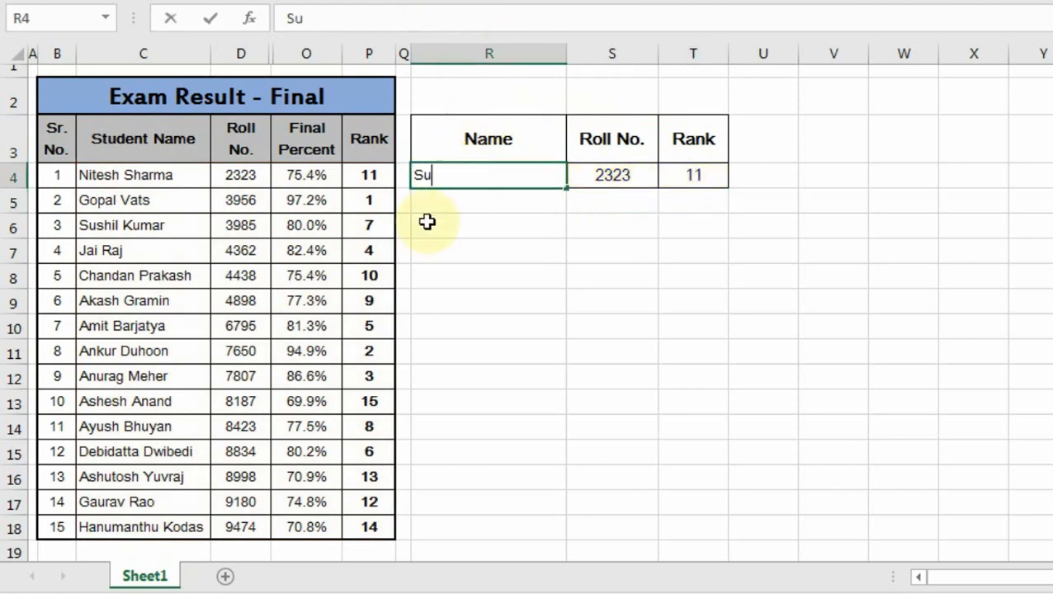
{"action": "type", "text": "shil"}
{"action": "key", "text": "Return"}
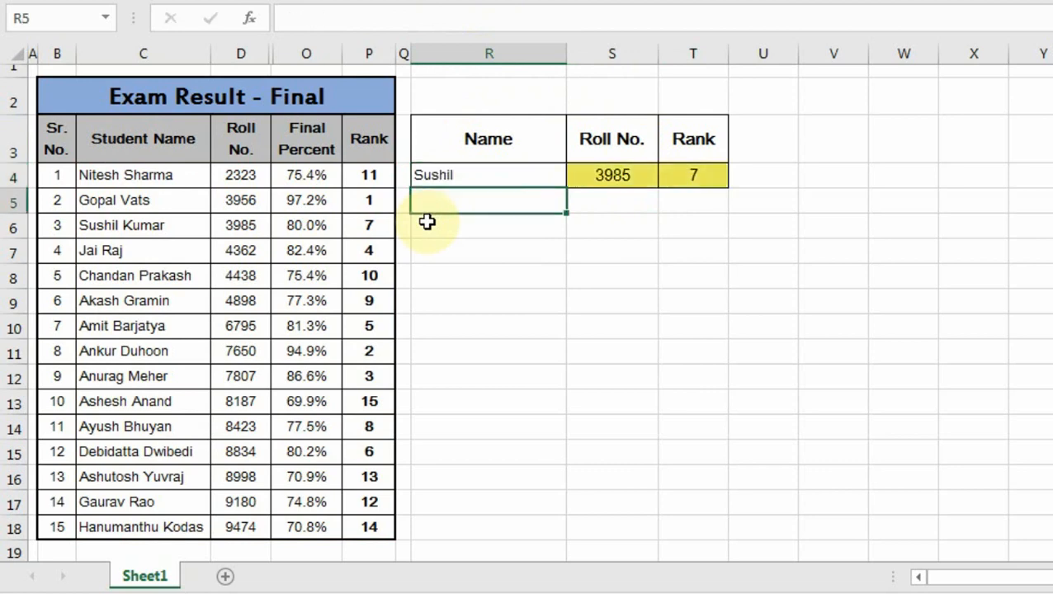
{"action": "left_click", "coordinate": [452, 177]}
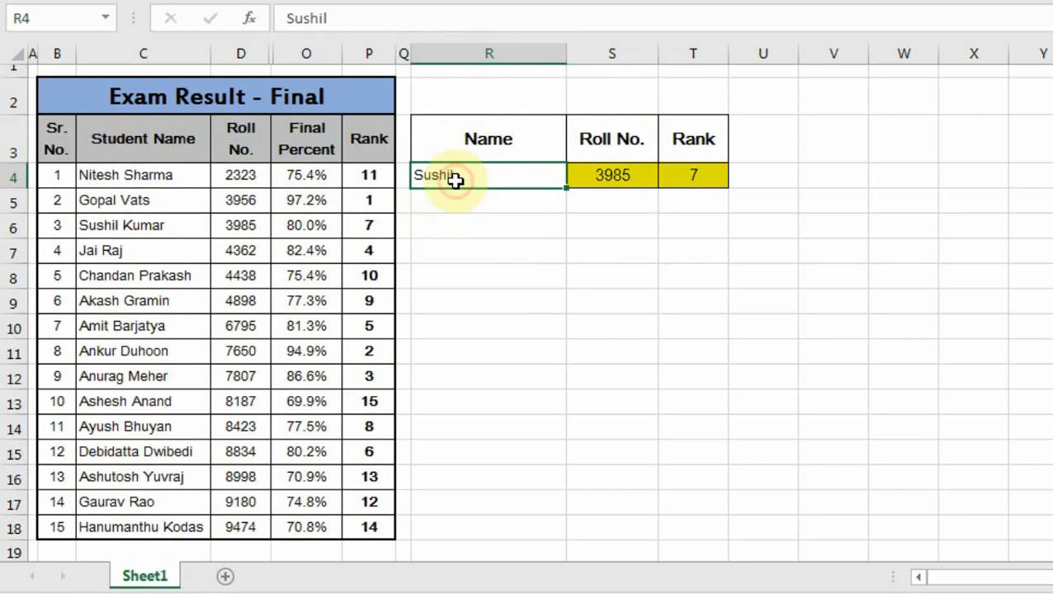
{"action": "left_click", "coordinate": [597, 182]}
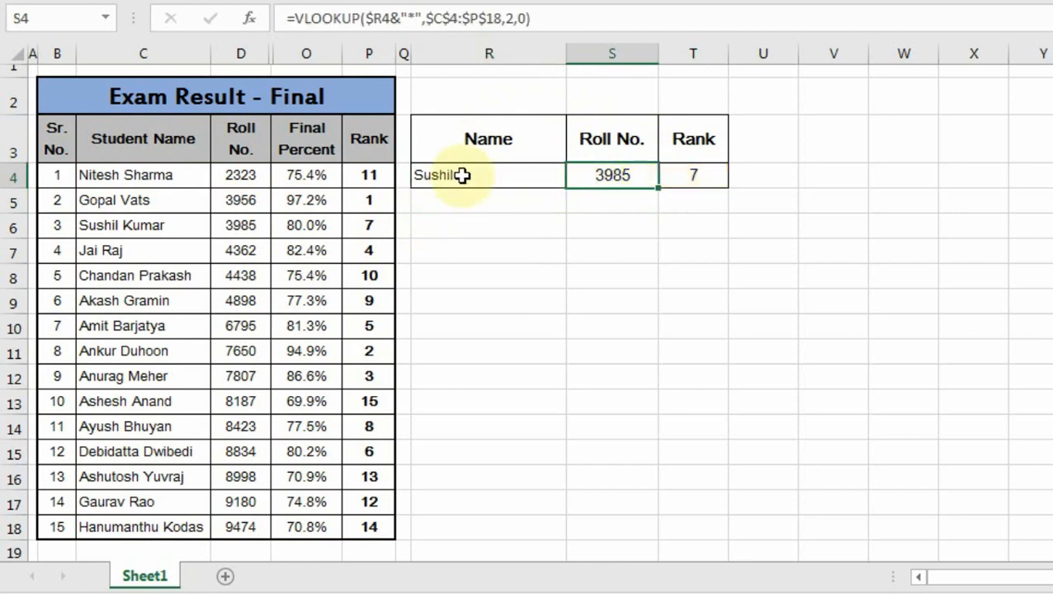
Step: Replace the name in R4 with only the third listed student's surname
{"action": "left_click", "coordinate": [462, 175]}
{"action": "type", "text": "Ku"}
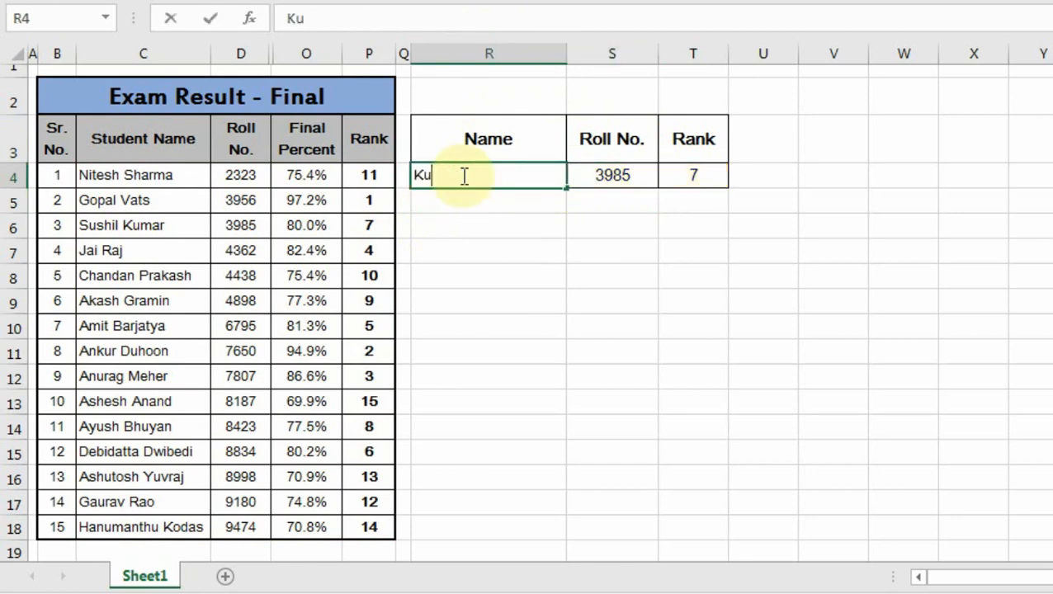
{"action": "type", "text": "mar"}
{"action": "key", "text": "Return"}
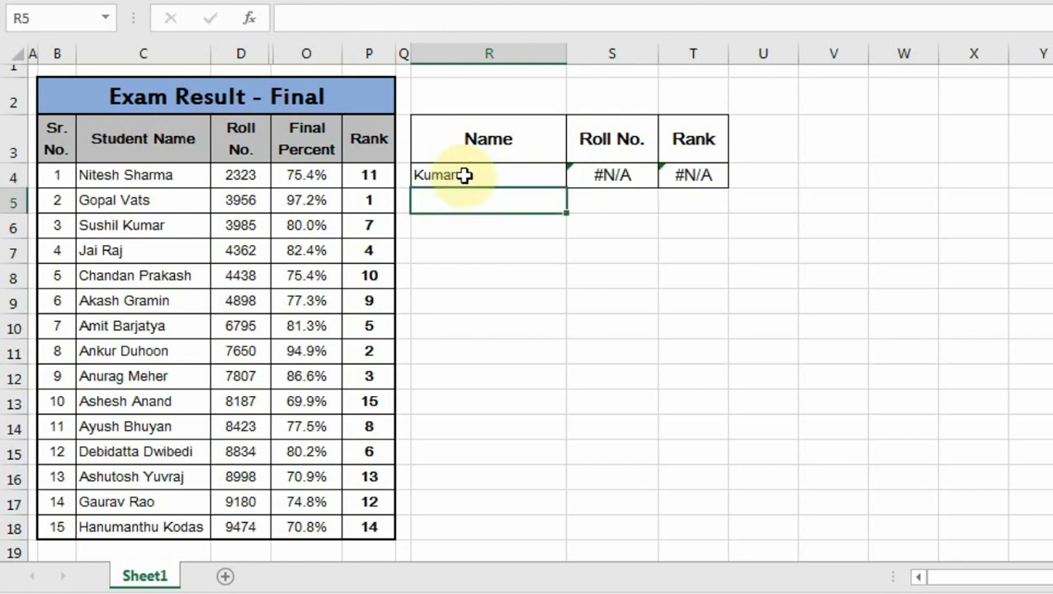
Step: Add the leading wildcard "*"& before $R4 in the S4 formula, making the lookup value "*"&$R4&"*"
{"action": "left_click", "coordinate": [603, 176]}
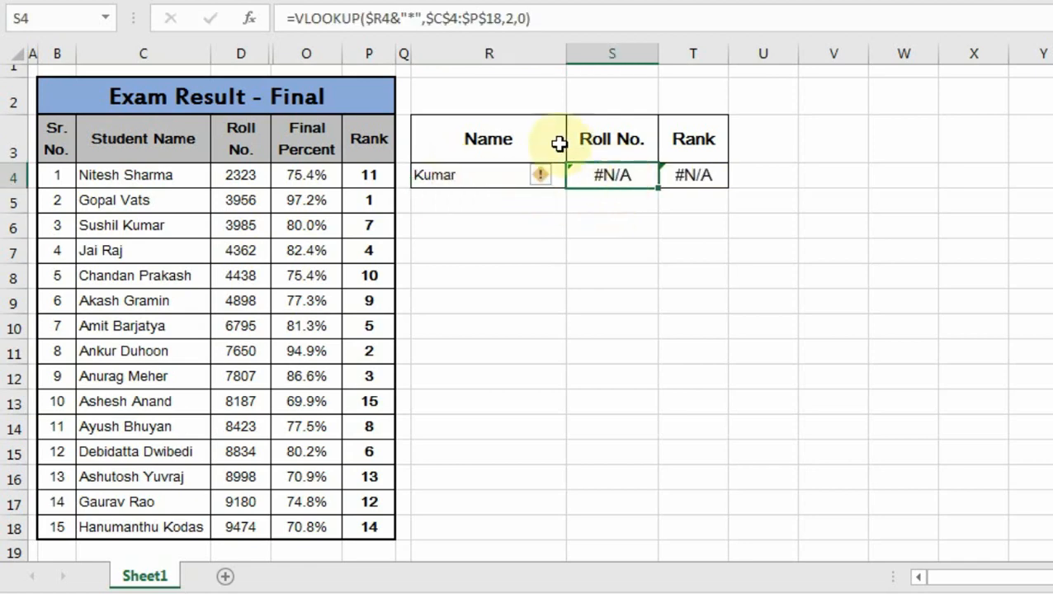
{"action": "left_click", "coordinate": [366, 19]}
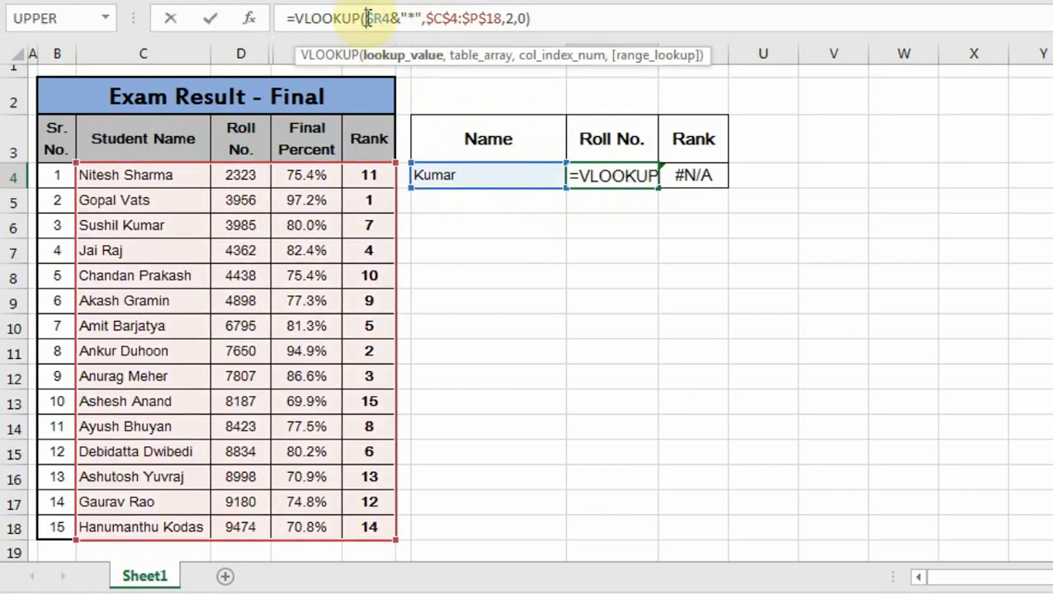
{"action": "left_click", "coordinate": [367, 19]}
{"action": "type", "text": "\"*\""}
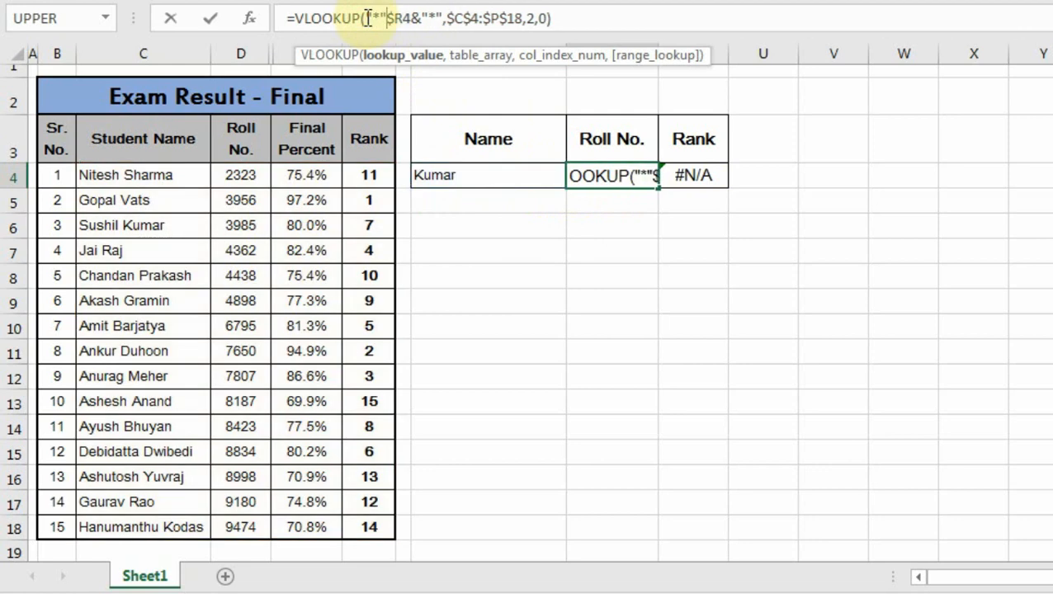
{"action": "type", "text": "&"}
{"action": "key", "text": "Return"}
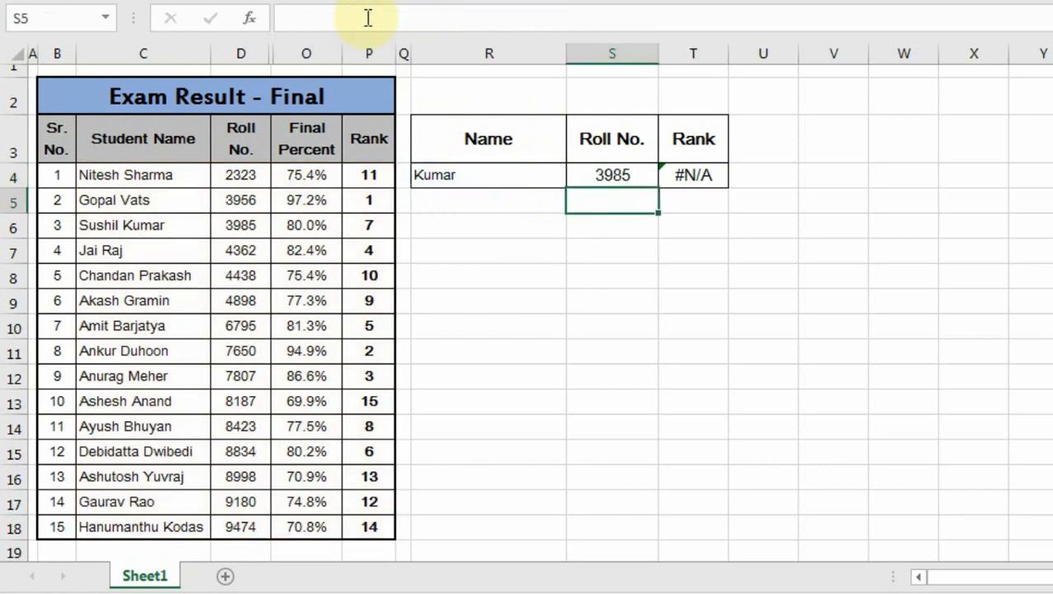
Step: Copy the double-wildcard VLOOKUP from S4 into the Rank cell T4 and set its column index to 14
{"action": "left_click", "coordinate": [634, 182]}
{"action": "left_click_drag", "start_coordinate": [656, 188], "coordinate": [698, 180]}
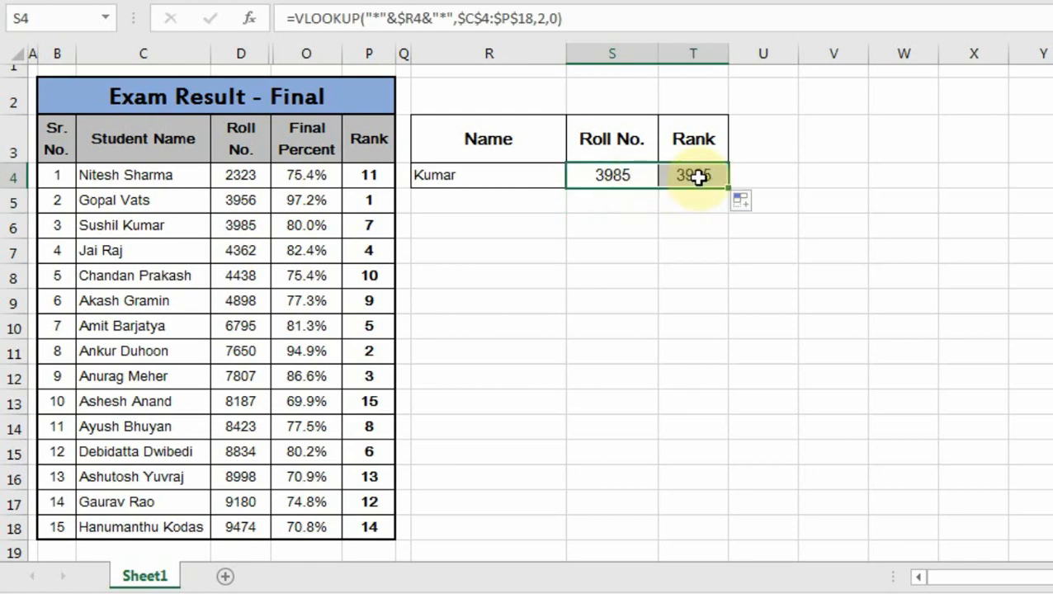
{"action": "double_click", "coordinate": [542, 18]}
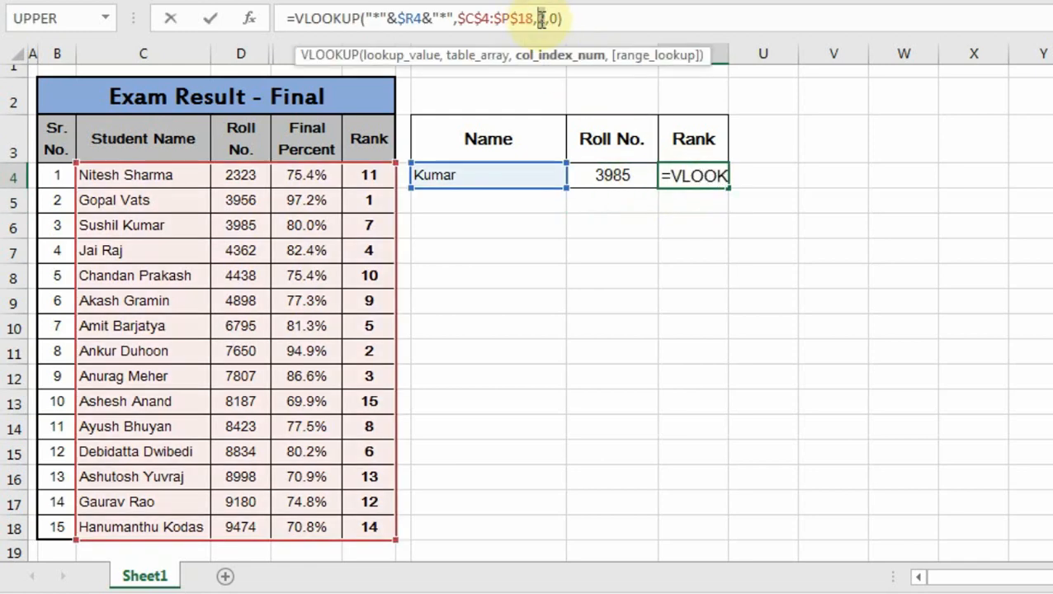
{"action": "type", "text": "14"}
{"action": "key", "text": "Return"}
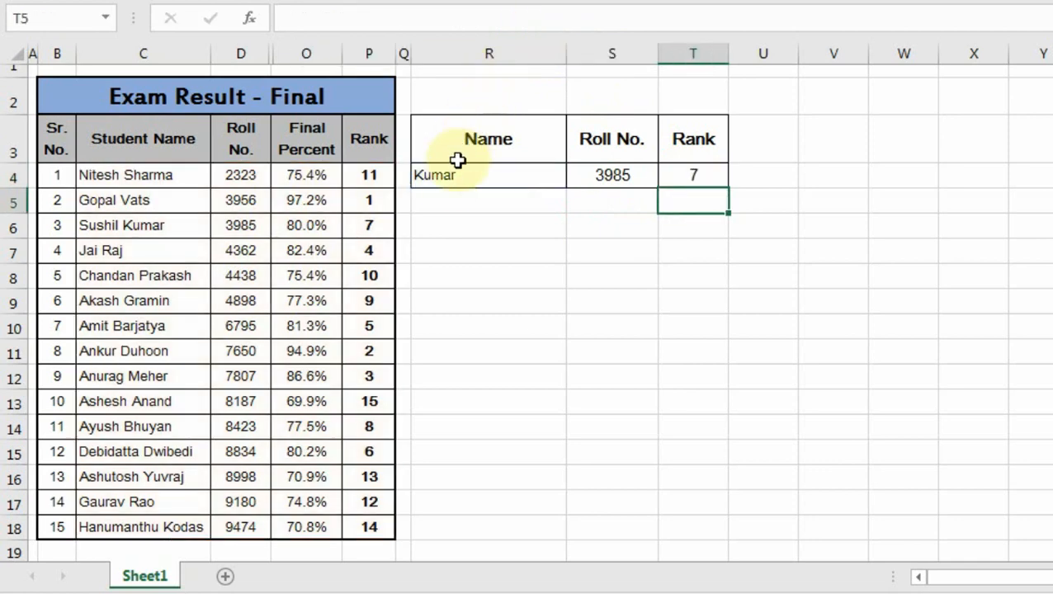
{"action": "left_click", "coordinate": [457, 173]}
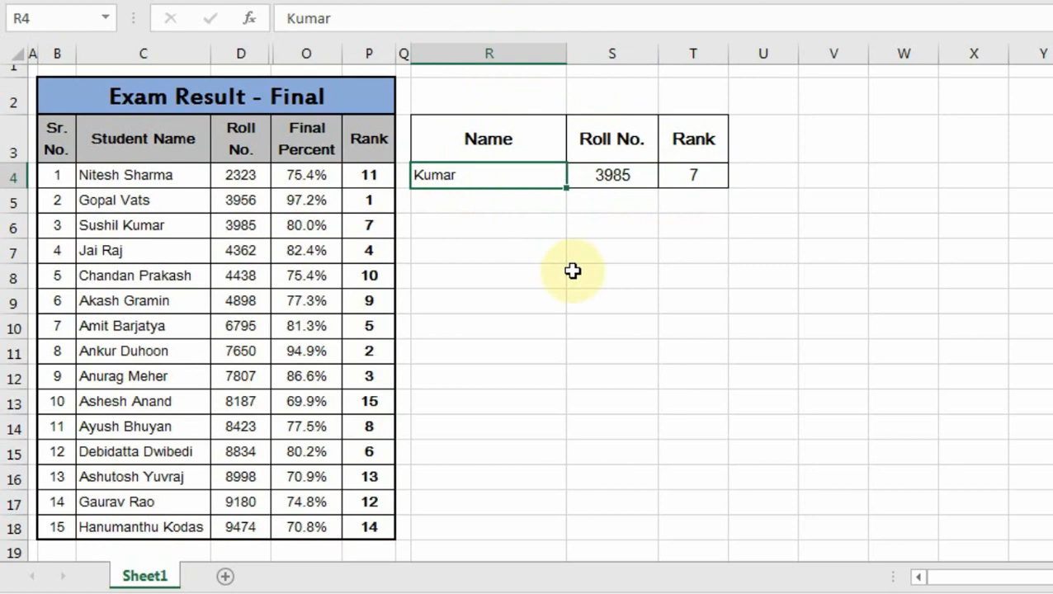
{"action": "left_click", "coordinate": [620, 183]}
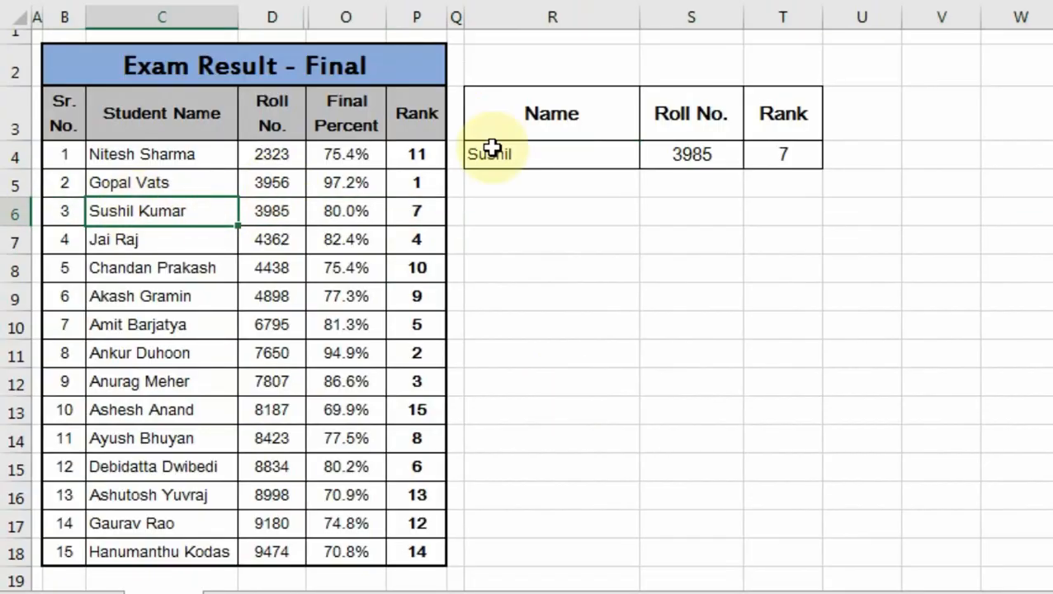
{"action": "type", "text": "3986"}
{"action": "key", "text": "Return"}
{"action": "left_click", "coordinate": [422, 215]}
{"action": "type", "text": "8"}
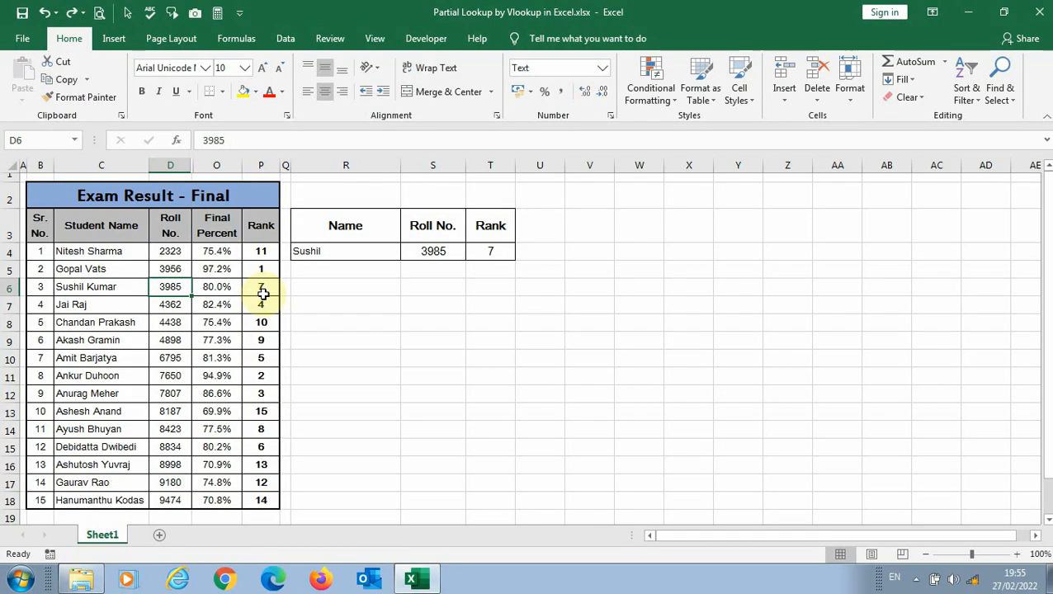
{"action": "left_click", "coordinate": [313, 301]}
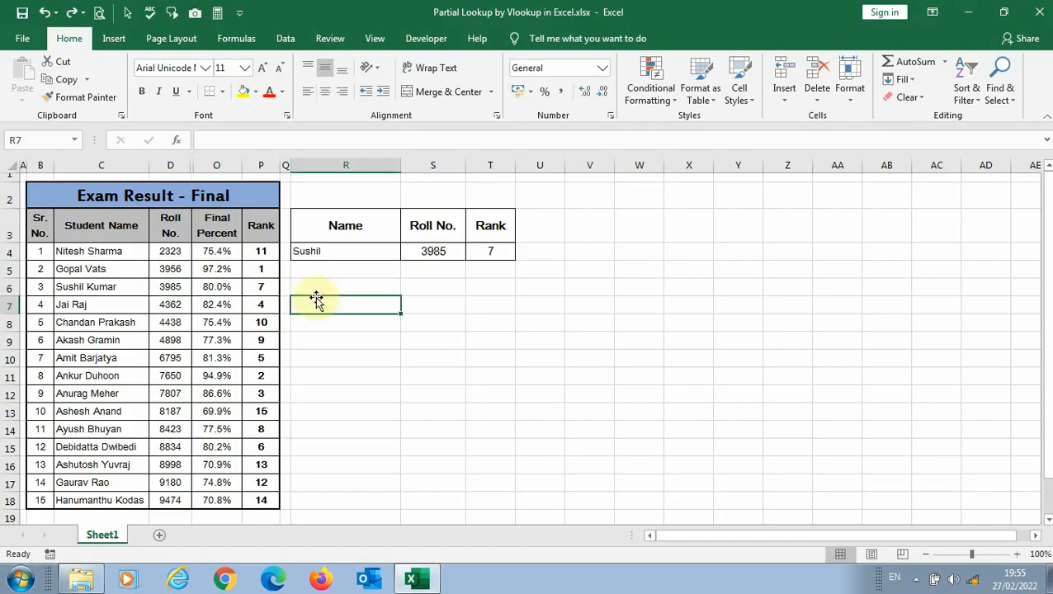
Step: Start a VLOOKUP formula in the Roll No. cell S4 with the name cell R4 as its lookup value
{"action": "type", "text": "="}
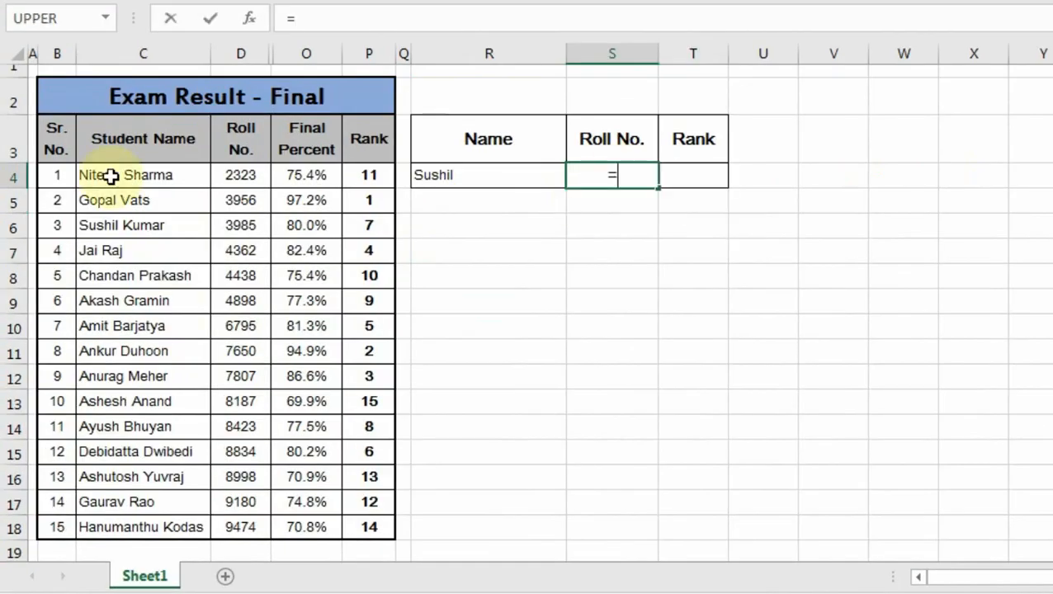
{"action": "type", "text": "VLOOKUP("}
{"action": "left_click", "coordinate": [423, 174]}
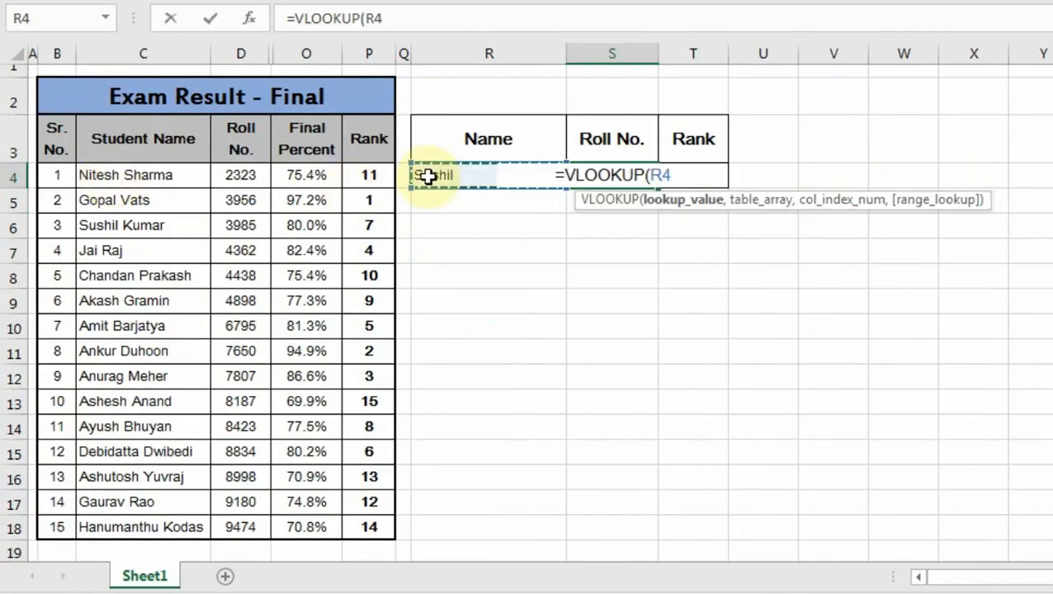